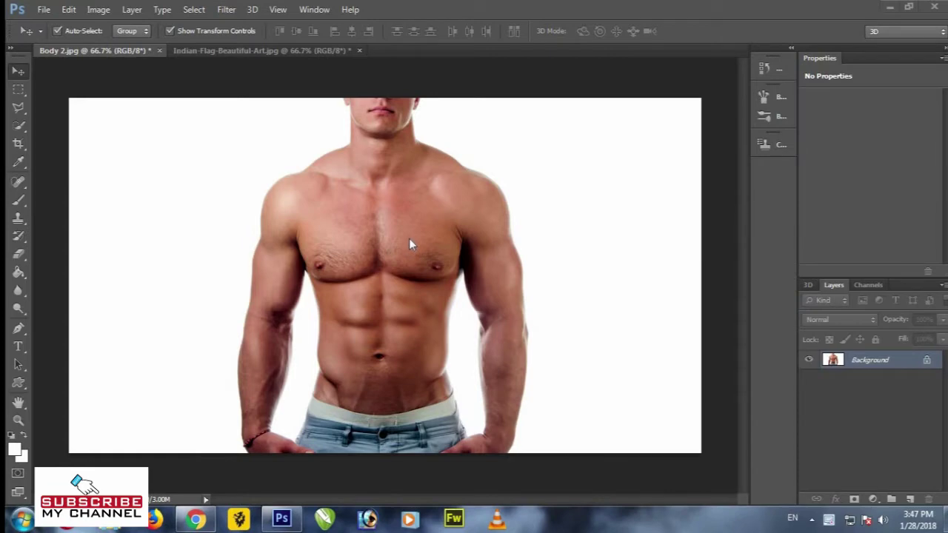
- With an enlarged Quick Selection brush, select the torso, arms, forearm, hand and jeans
{"action": "left_click", "coordinate": [21, 130]}
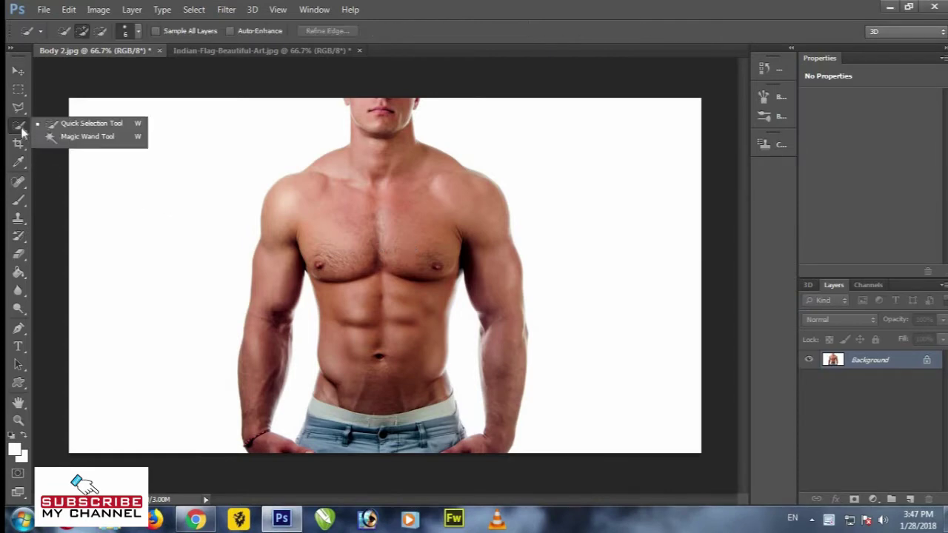
{"action": "left_click", "coordinate": [110, 127]}
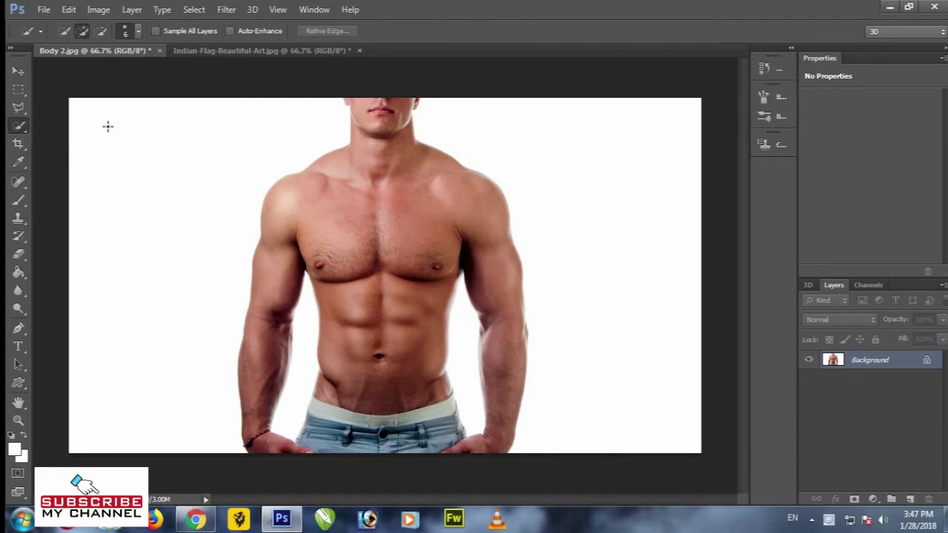
{"action": "left_click", "coordinate": [136, 34]}
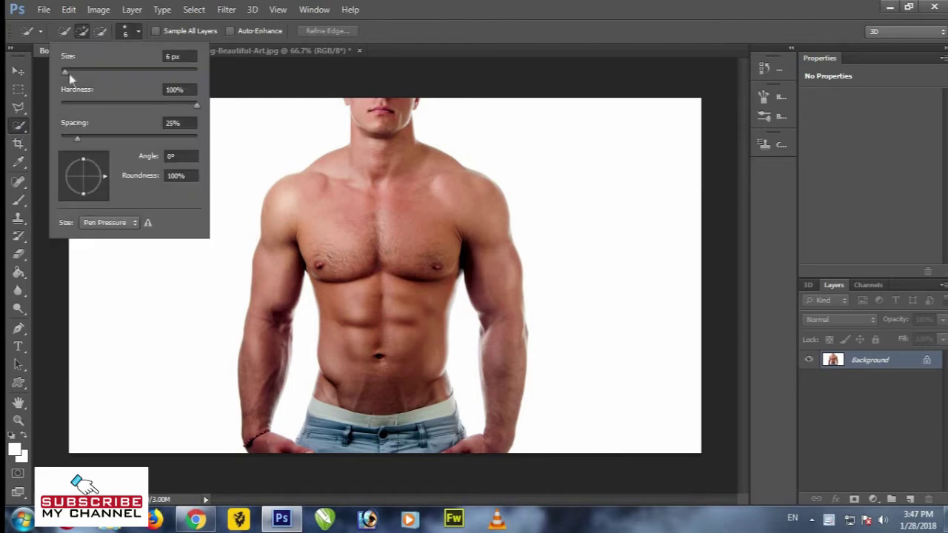
{"action": "left_click_drag", "start_coordinate": [70, 75], "coordinate": [74, 75]}
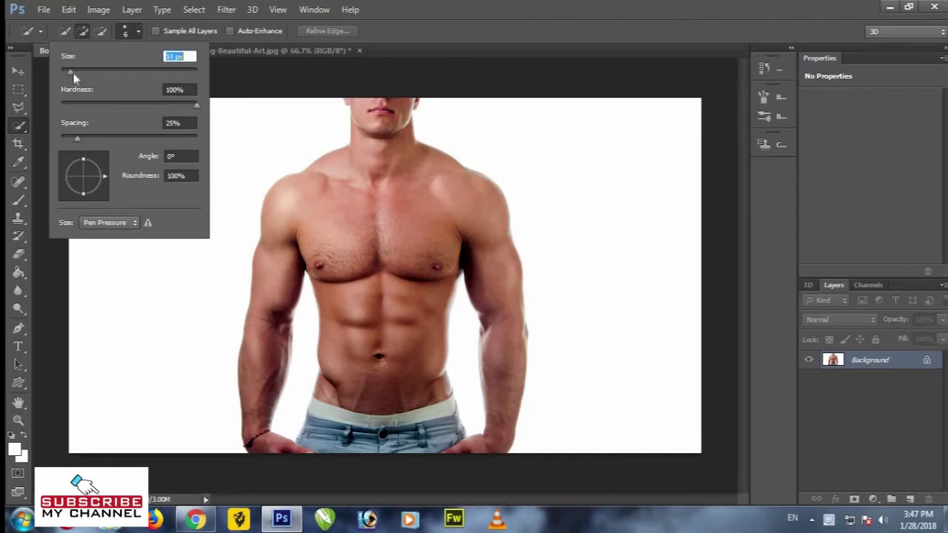
{"action": "left_click", "coordinate": [140, 36]}
{"action": "left_click_drag", "start_coordinate": [377, 169], "coordinate": [369, 334]}
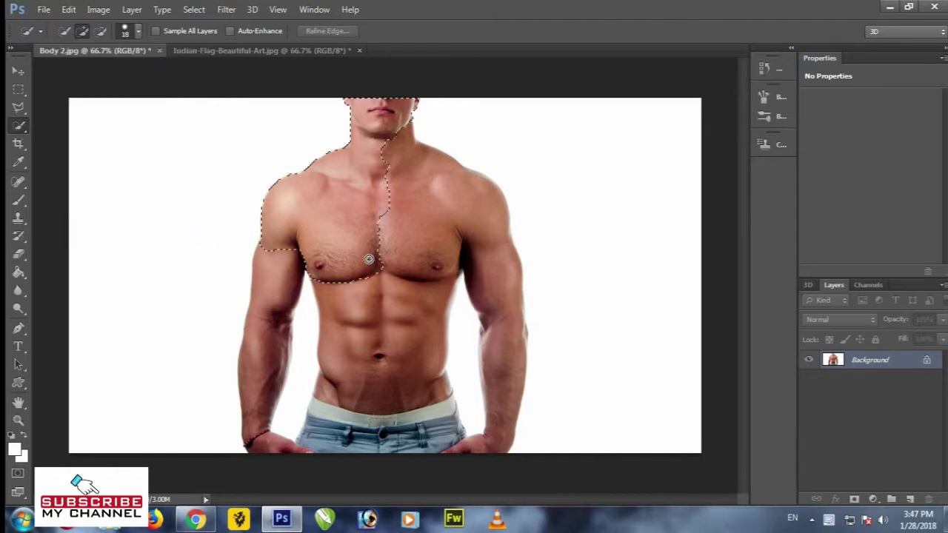
{"action": "left_click_drag", "start_coordinate": [254, 339], "coordinate": [271, 281]}
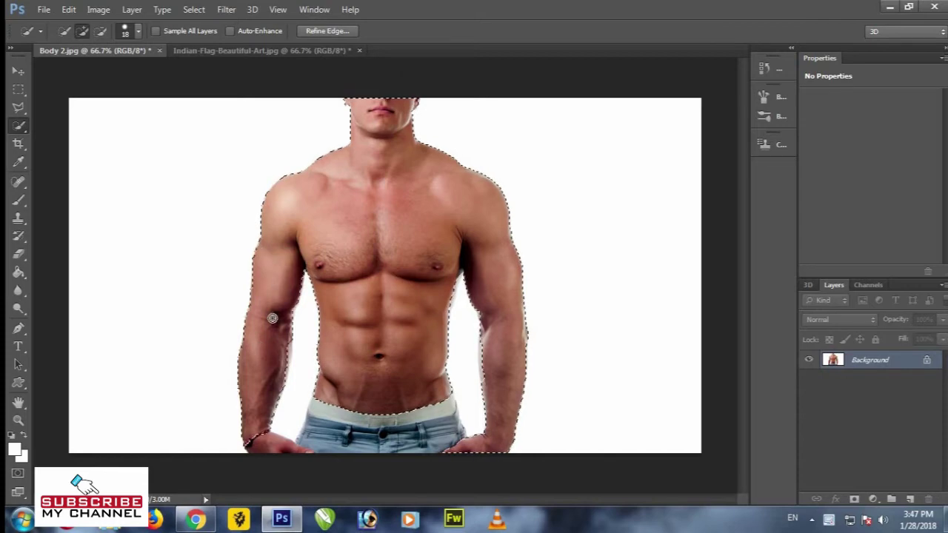
{"action": "left_click", "coordinate": [360, 440]}
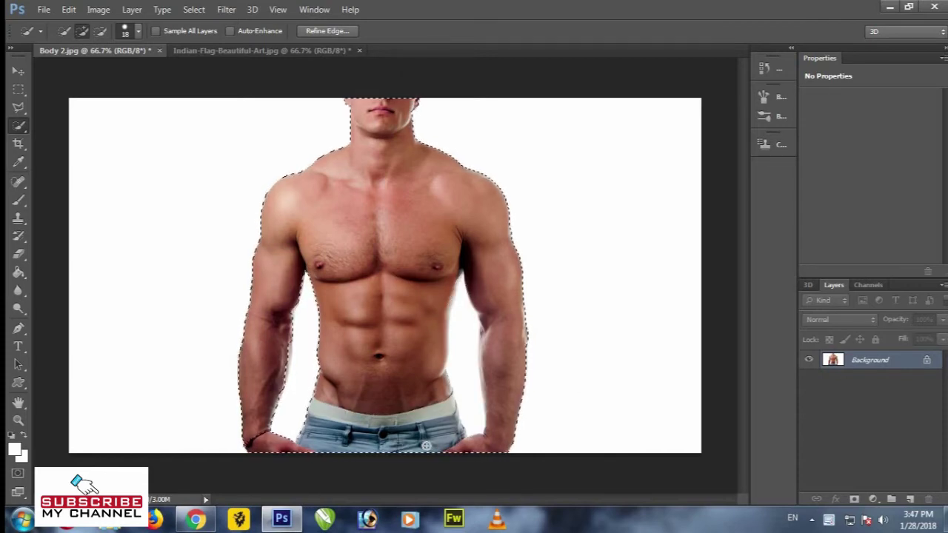
- Zoom in on the left arm and refine the arm-torso edge with a size-12 brush
{"action": "scroll", "coordinate": [346, 431], "scroll_direction": "up", "scroll_amount": 1}
{"action": "scroll", "coordinate": [349, 438], "scroll_direction": "up", "scroll_amount": 1}
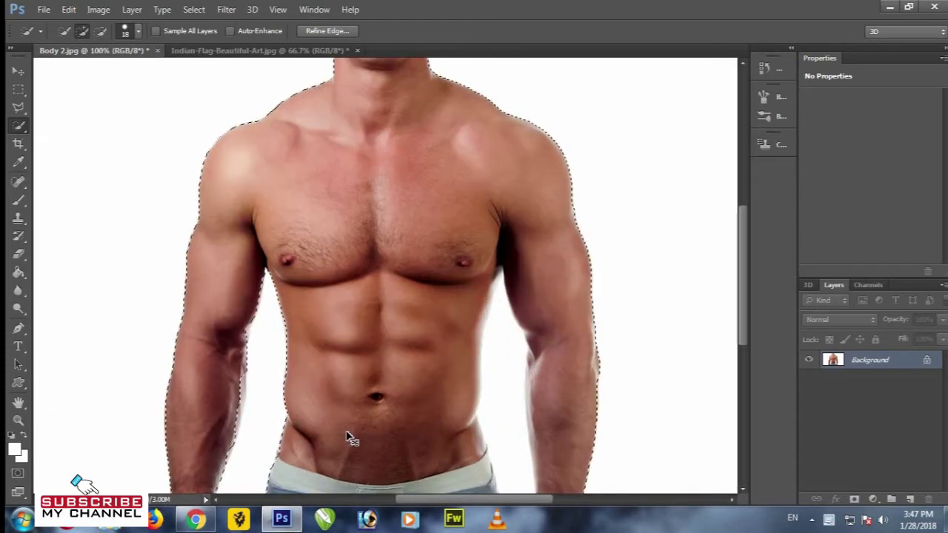
{"action": "scroll", "coordinate": [349, 437], "scroll_direction": "up", "scroll_amount": 2}
{"action": "scroll", "coordinate": [332, 165], "scroll_direction": "down", "scroll_amount": 3}
{"action": "left_click_drag", "start_coordinate": [320, 201], "coordinate": [432, 204]}
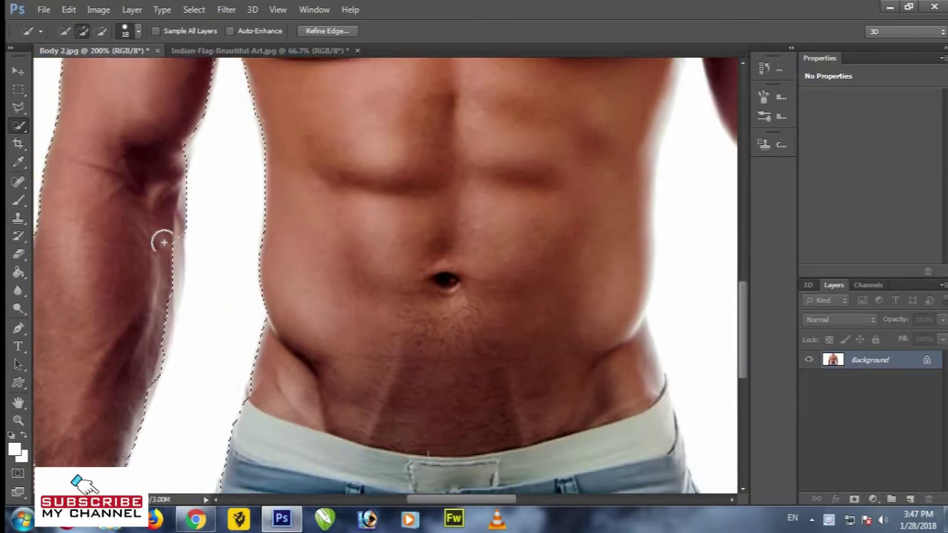
{"action": "left_click_drag", "start_coordinate": [229, 111], "coordinate": [227, 333]}
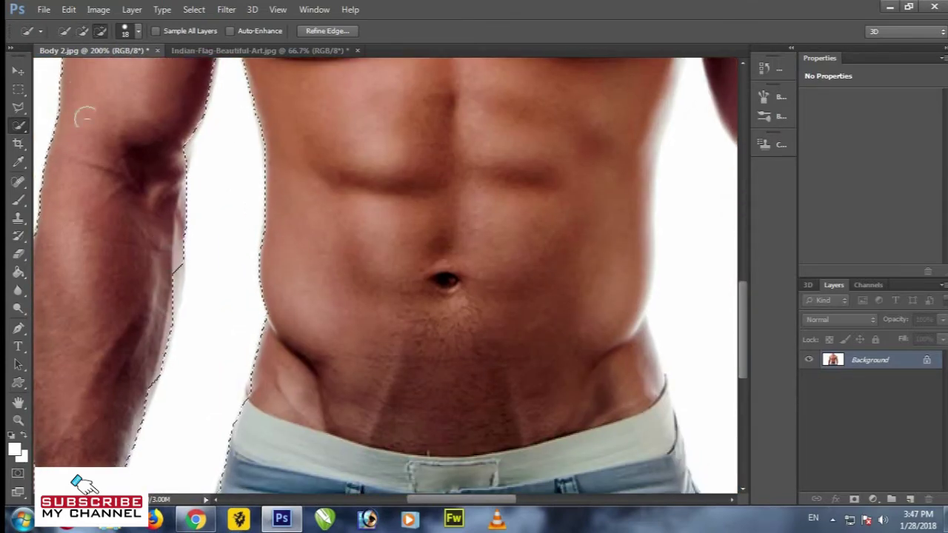
{"action": "left_click", "coordinate": [137, 31]}
{"action": "left_click_drag", "start_coordinate": [73, 70], "coordinate": [67, 71]}
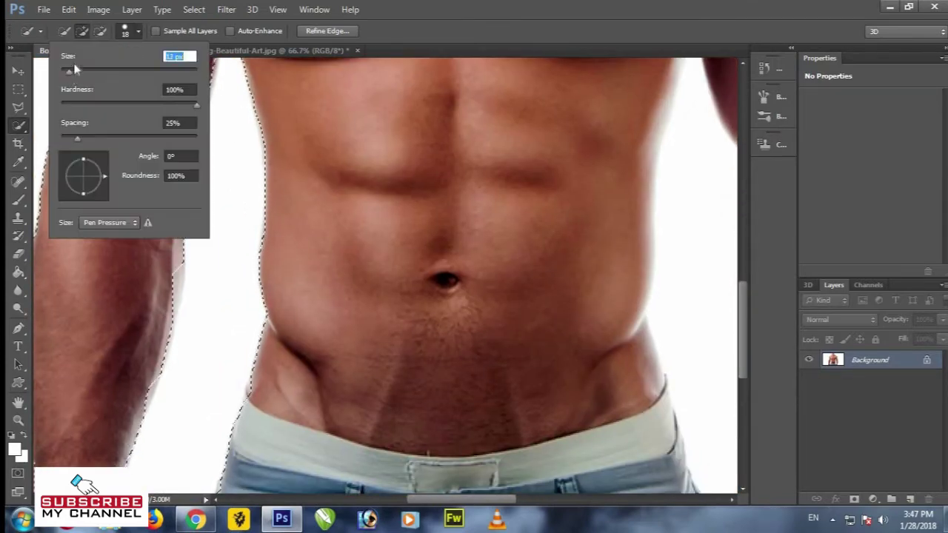
{"action": "key", "text": "Return"}
{"action": "left_click_drag", "start_coordinate": [164, 276], "coordinate": [141, 385]}
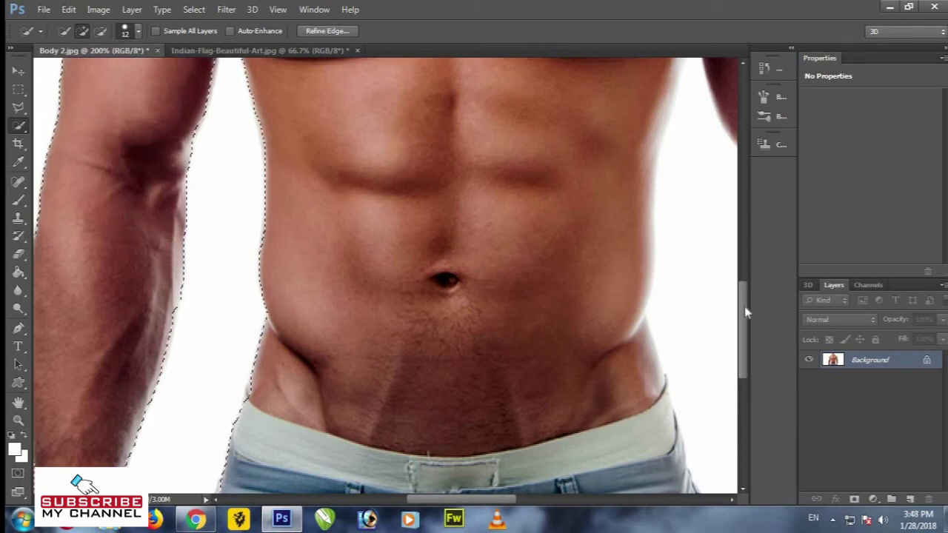
- Subtract the white armpit gaps under both arms from the selection, then zoom out
{"action": "scroll", "coordinate": [370, 229], "scroll_direction": "down", "scroll_amount": 5}
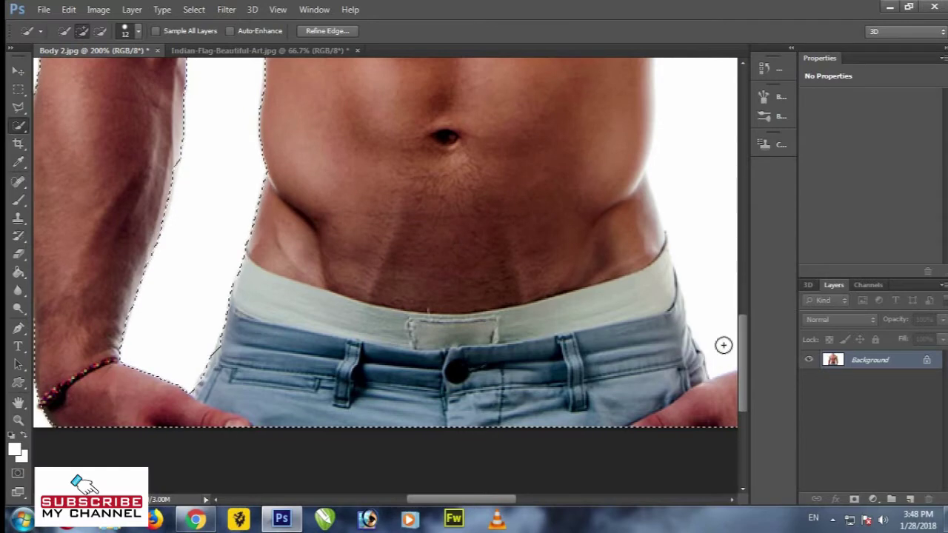
{"action": "left_click_drag", "start_coordinate": [742, 348], "coordinate": [738, 268]}
{"action": "key", "text": "bracketleft"}
{"action": "key", "text": "bracketleft"}
{"action": "key", "text": "bracketleft"}
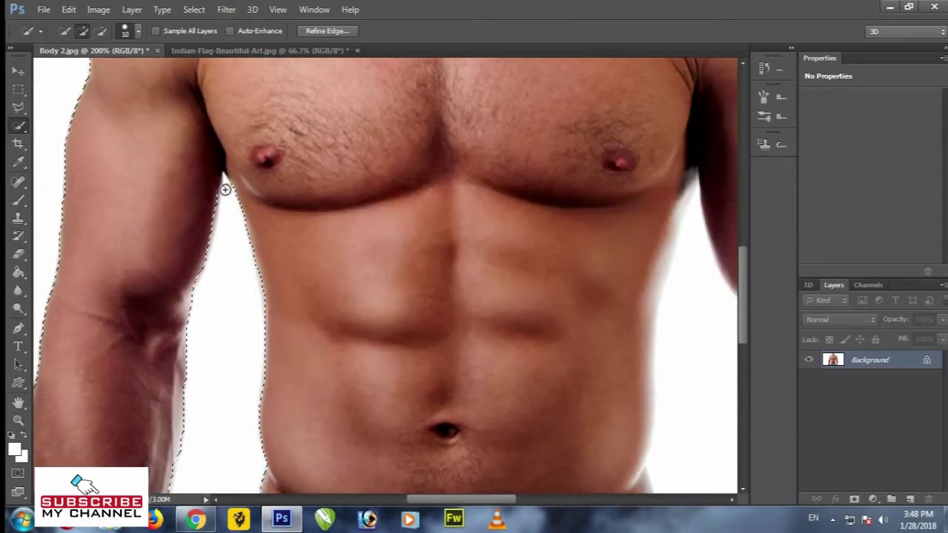
{"action": "left_click", "coordinate": [224, 184]}
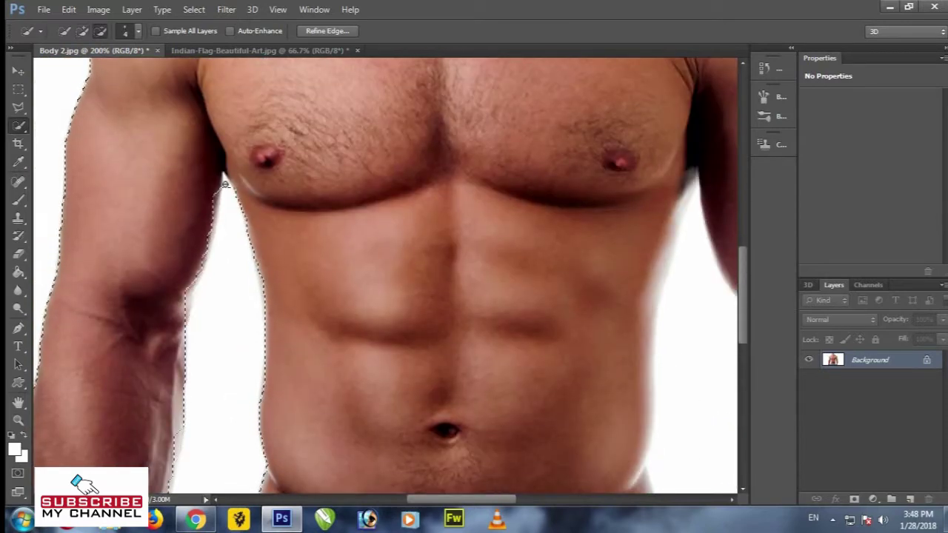
{"action": "left_click_drag", "start_coordinate": [476, 498], "coordinate": [505, 498]}
{"action": "scroll", "coordinate": [645, 392], "scroll_direction": "down", "scroll_amount": 1}
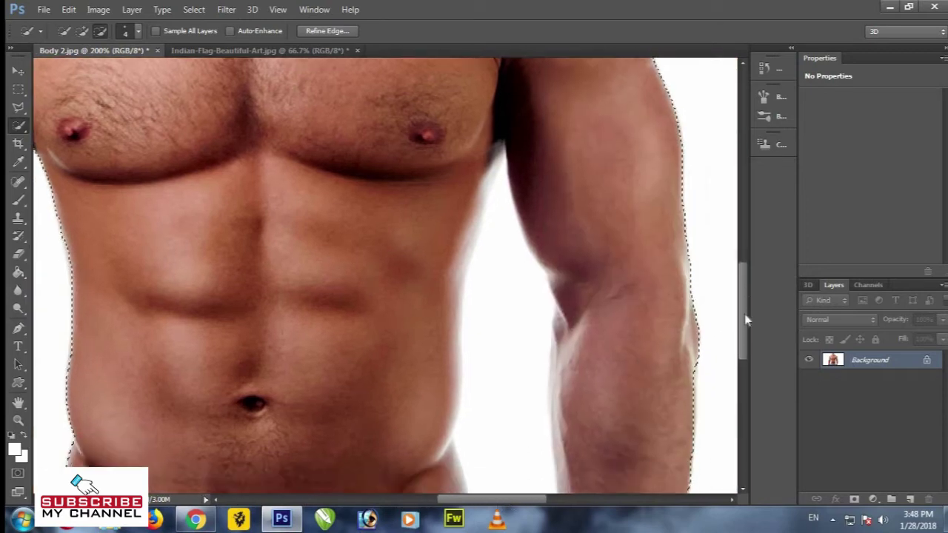
{"action": "scroll", "coordinate": [508, 209], "scroll_direction": "down", "scroll_amount": 4}
{"action": "scroll", "coordinate": [530, 218], "scroll_direction": "up", "scroll_amount": 2}
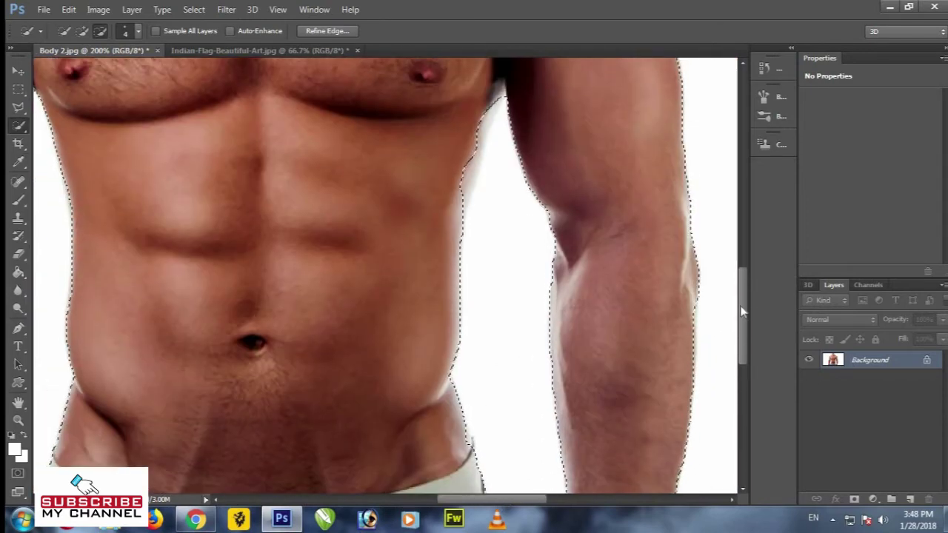
{"action": "scroll", "coordinate": [489, 200], "scroll_direction": "up", "scroll_amount": 1}
{"action": "left_click", "coordinate": [474, 192]}
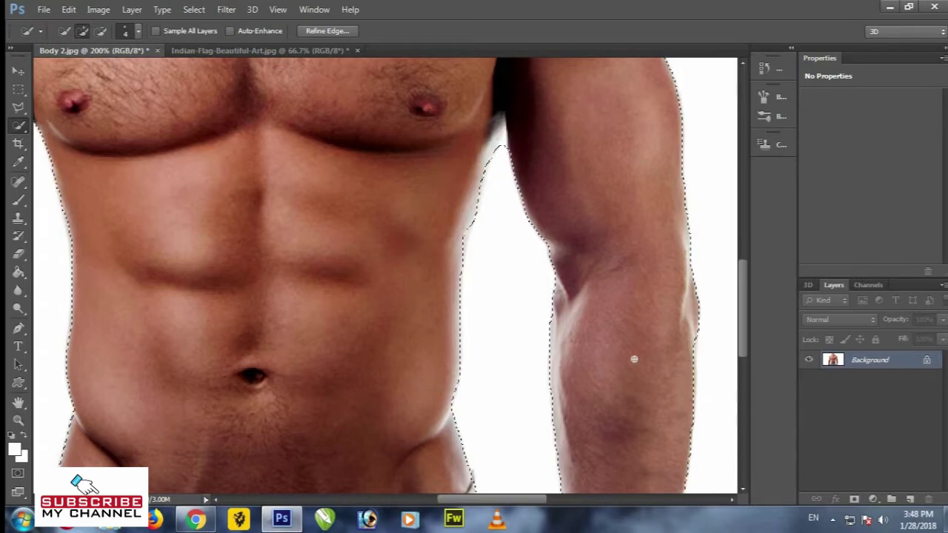
{"action": "scroll", "coordinate": [745, 317], "scroll_direction": "down", "scroll_amount": 3}
{"action": "scroll", "coordinate": [744, 318], "scroll_direction": "up", "scroll_amount": 5}
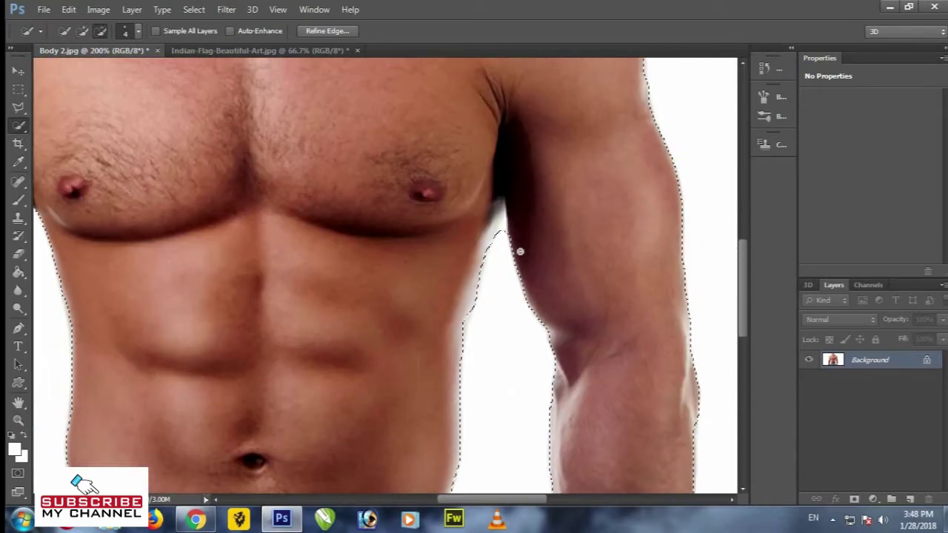
{"action": "scroll", "coordinate": [742, 318], "scroll_direction": "down", "scroll_amount": 1}
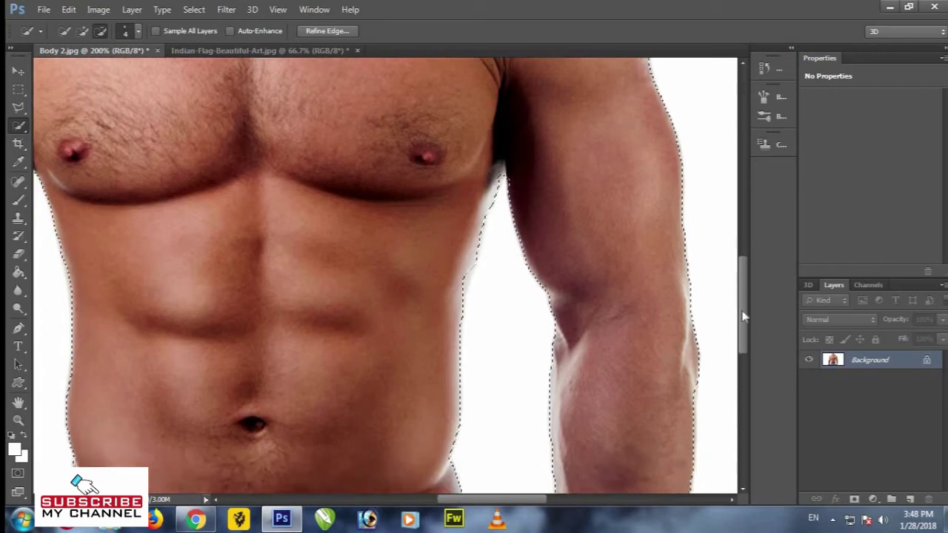
{"action": "scroll", "coordinate": [743, 317], "scroll_direction": "down", "scroll_amount": 3}
{"action": "key", "text": "ctrl+minus"}
{"action": "key", "text": "ctrl+minus"}
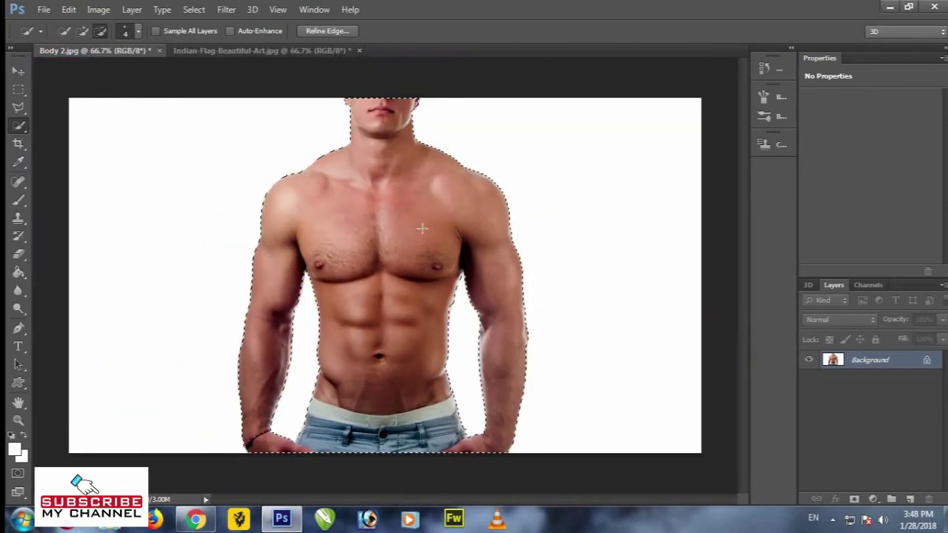
{"action": "left_click", "coordinate": [17, 72]}
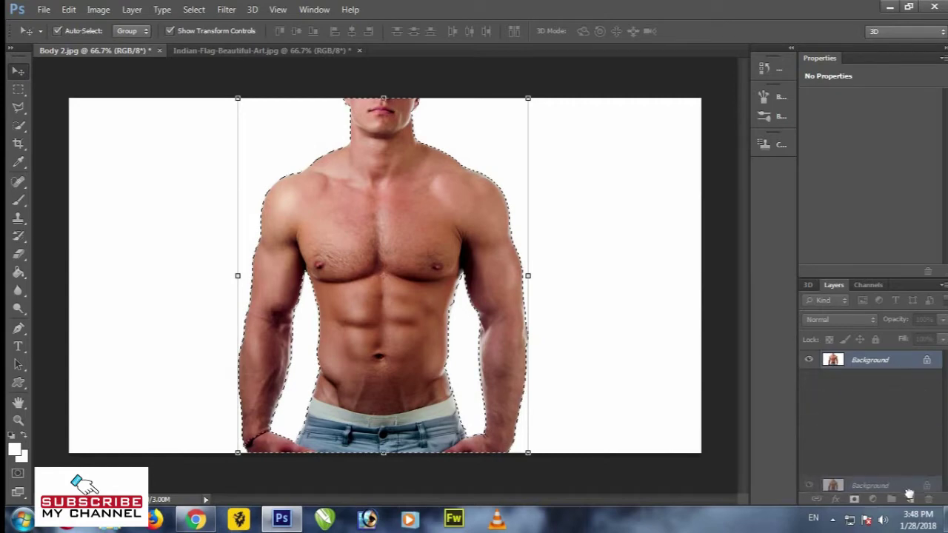
- Duplicate the Background layer, desaturate the copy, and mask it to the selected figure
{"action": "left_click_drag", "start_coordinate": [900, 368], "coordinate": [910, 499]}
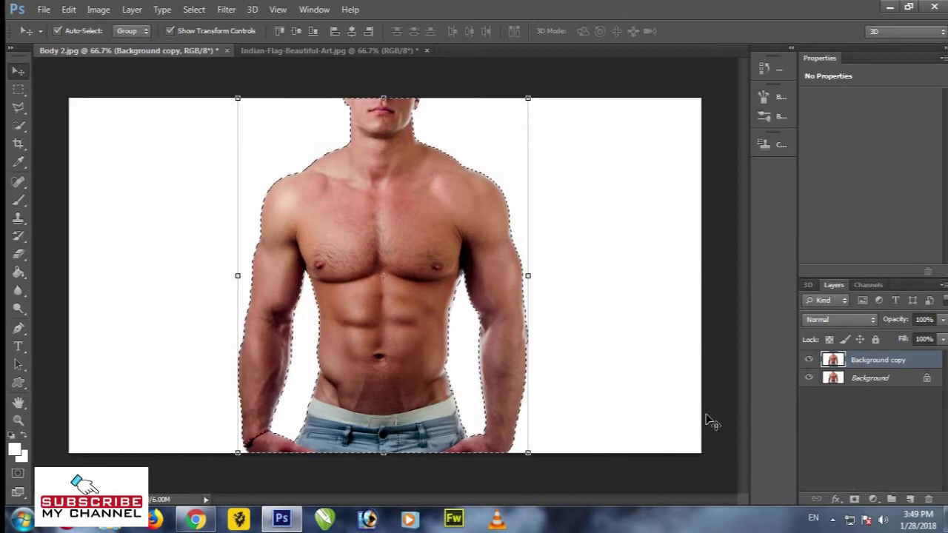
{"action": "left_click", "coordinate": [99, 9]}
{"action": "mouse_move", "coordinate": [119, 45]}
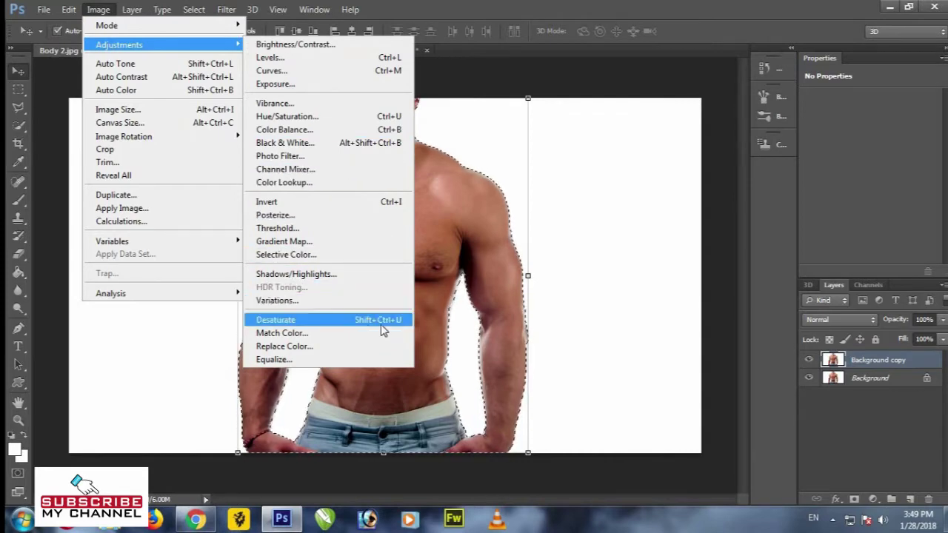
{"action": "left_click", "coordinate": [381, 322]}
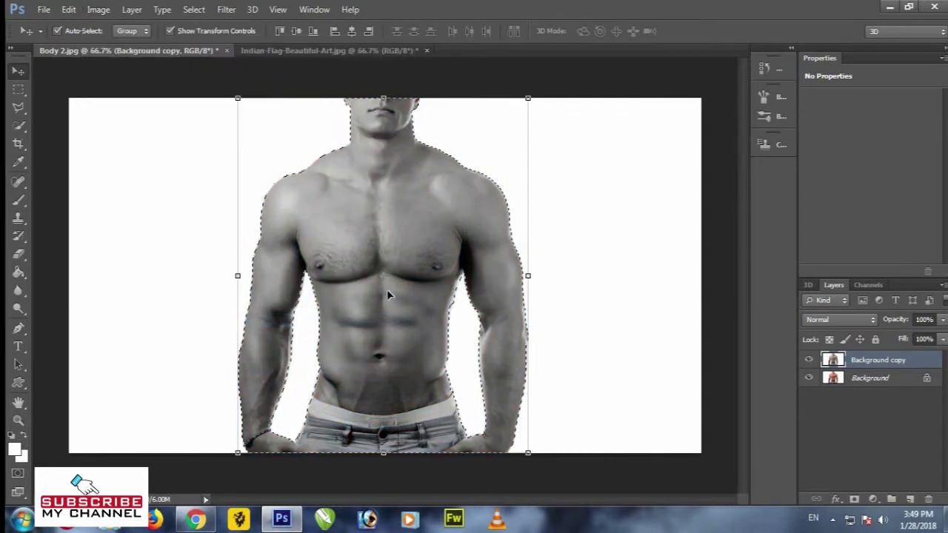
{"action": "left_click", "coordinate": [854, 501]}
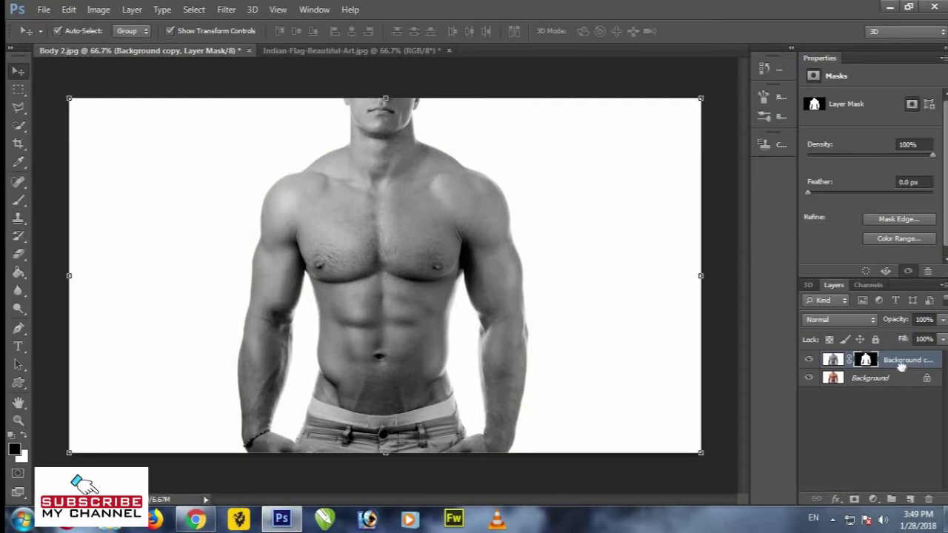
- Duplicate the masked grayscale layer, hide the lower copy and Background, and select the top copy
{"action": "left_click_drag", "start_coordinate": [902, 366], "coordinate": [910, 498]}
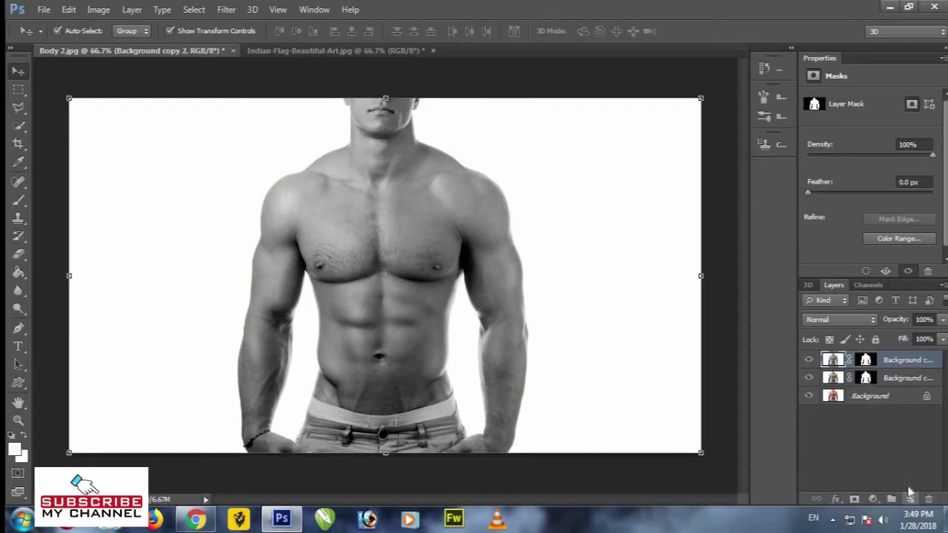
{"action": "left_click", "coordinate": [894, 378]}
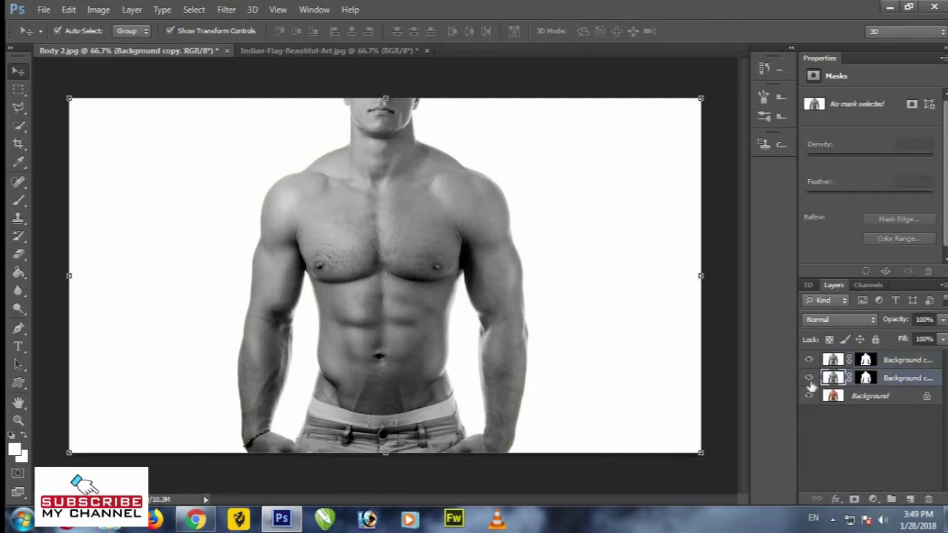
{"action": "left_click", "coordinate": [809, 377]}
{"action": "left_click", "coordinate": [884, 397]}
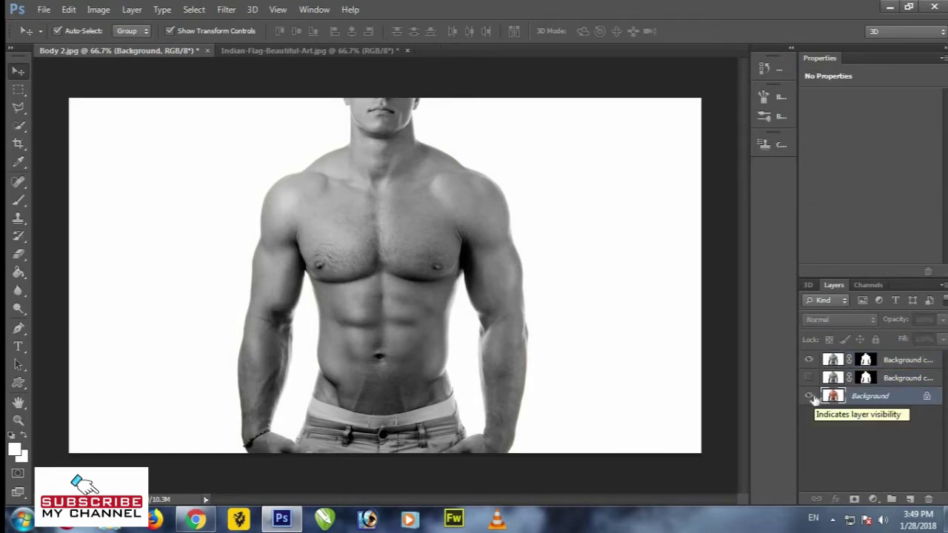
{"action": "left_click", "coordinate": [808, 396]}
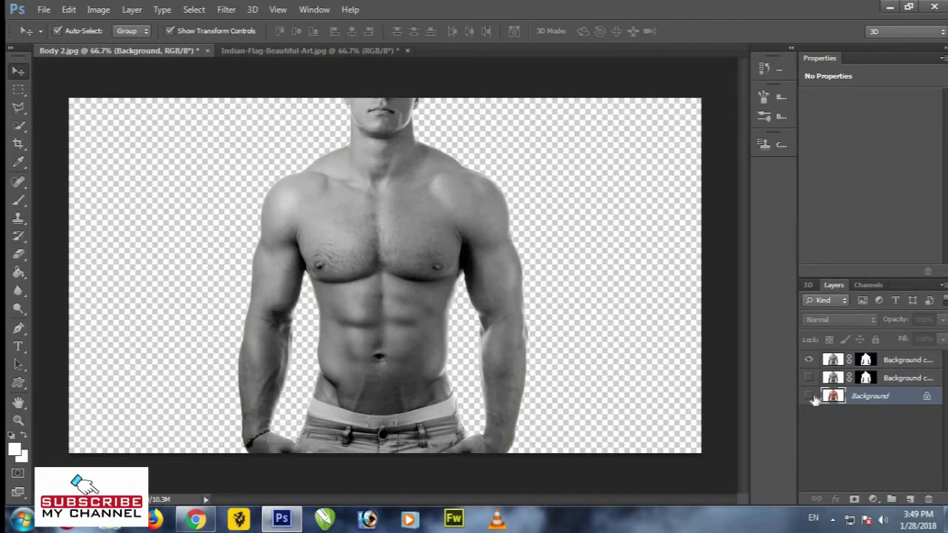
{"action": "left_click", "coordinate": [893, 361]}
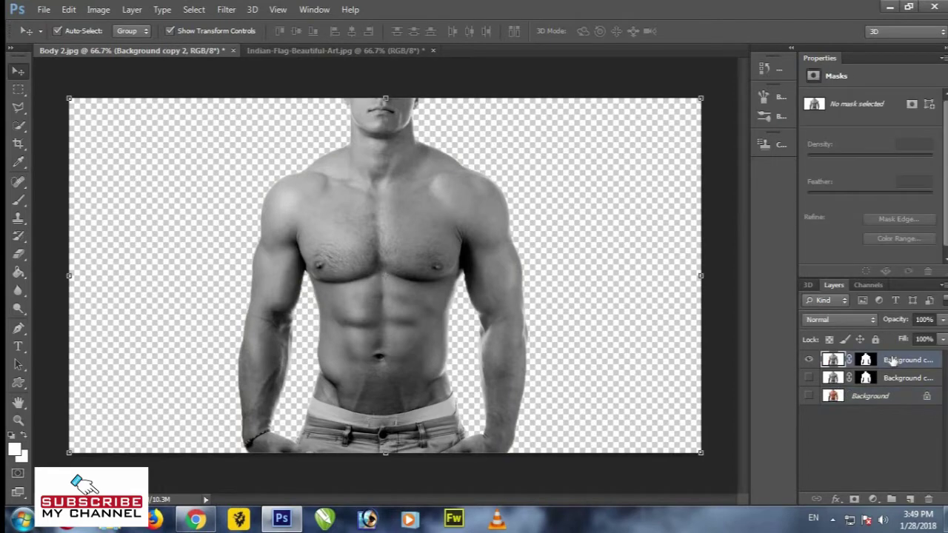
- Apply a Gaussian Blur with a 4.4-pixel radius to the top masked copy
{"action": "left_click", "coordinate": [223, 9]}
{"action": "mouse_move", "coordinate": [233, 163]}
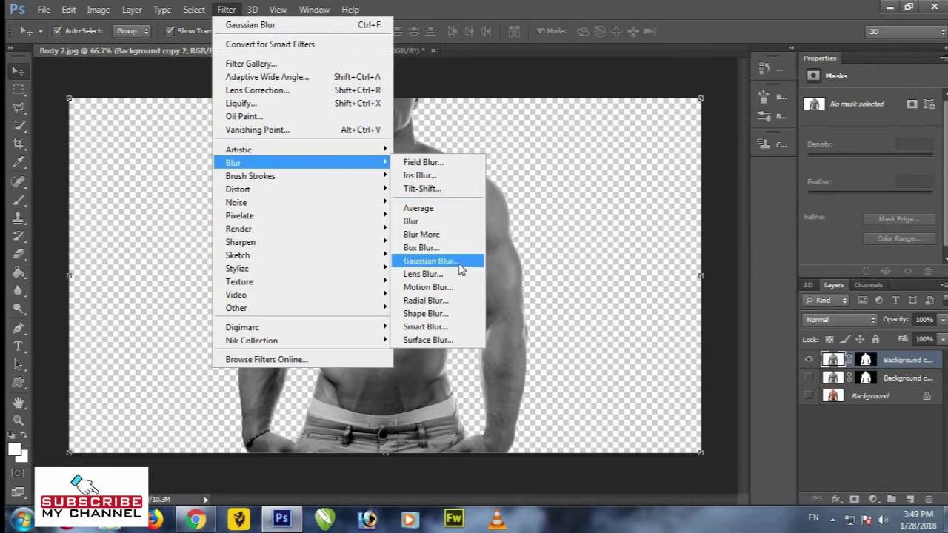
{"action": "left_click", "coordinate": [429, 261]}
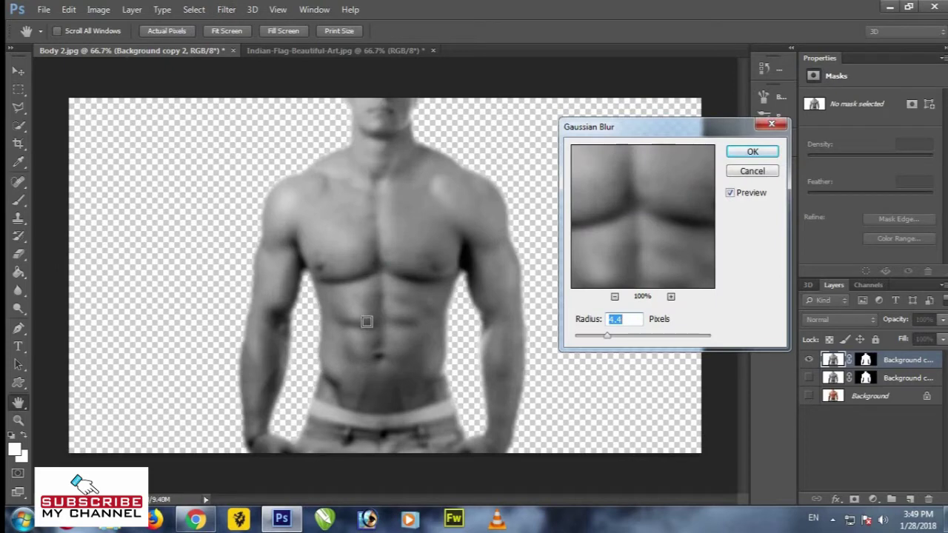
{"action": "left_click", "coordinate": [731, 194]}
{"action": "left_click", "coordinate": [732, 194]}
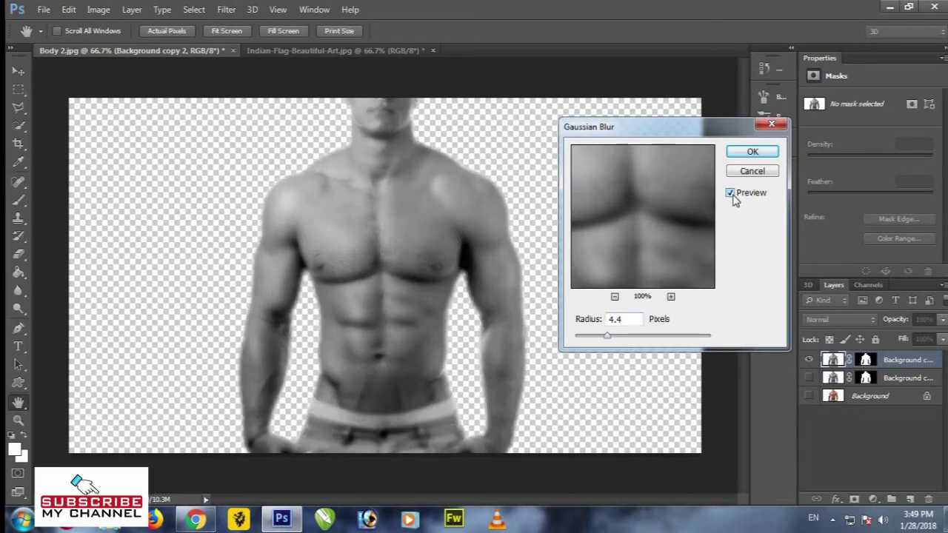
{"action": "left_click", "coordinate": [753, 152]}
{"action": "key", "text": "v"}
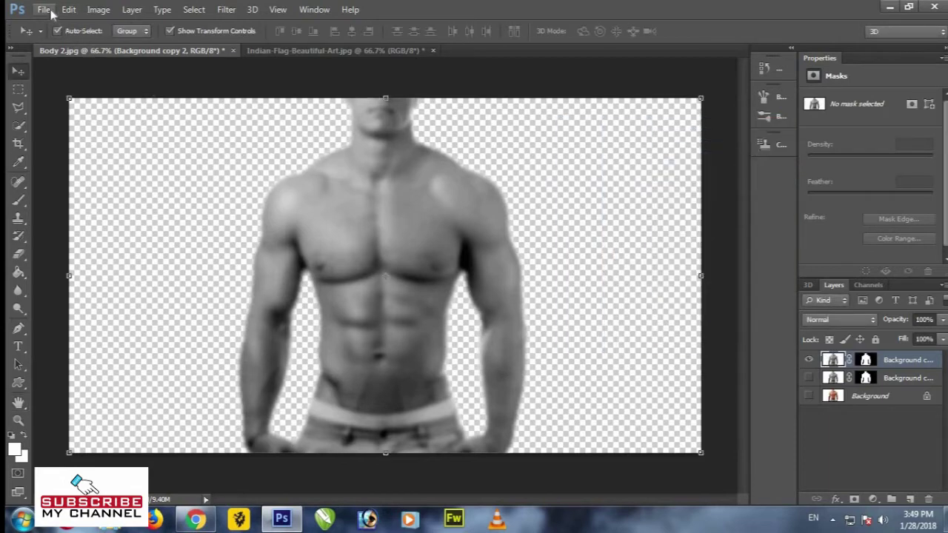
- Save the document as Body.psd in Photoshop format, dropping the 2 from the name
{"action": "left_click", "coordinate": [44, 9]}
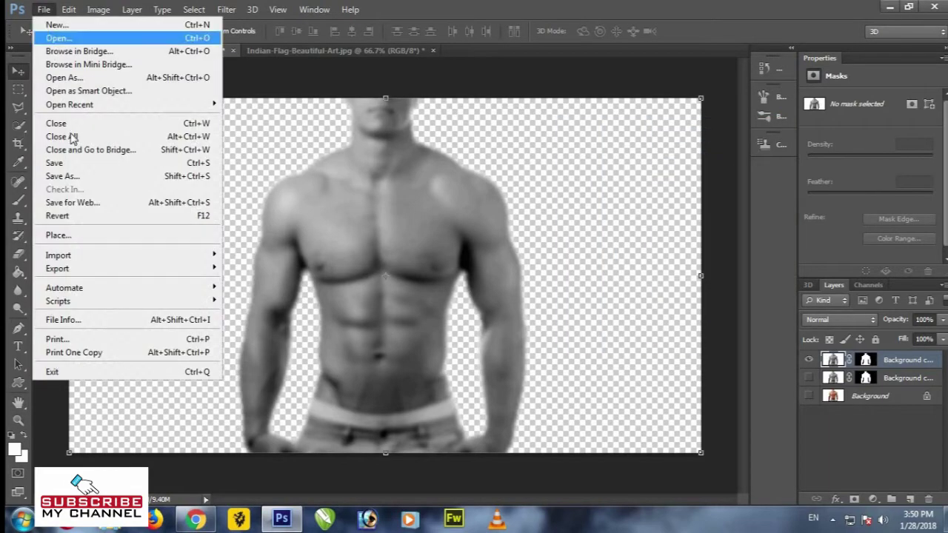
{"action": "left_click", "coordinate": [117, 184]}
{"action": "left_click", "coordinate": [279, 317]}
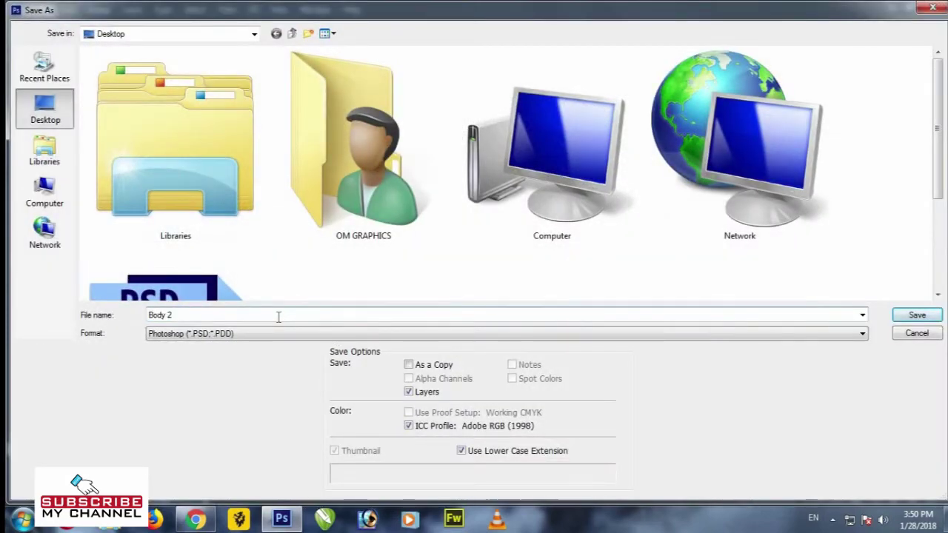
{"action": "key", "text": "BackSpace"}
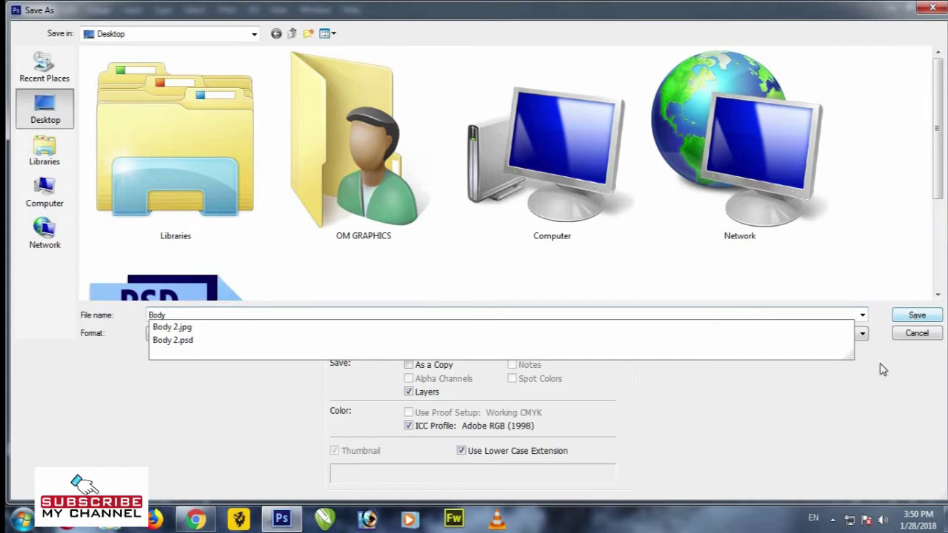
{"action": "left_click", "coordinate": [294, 388]}
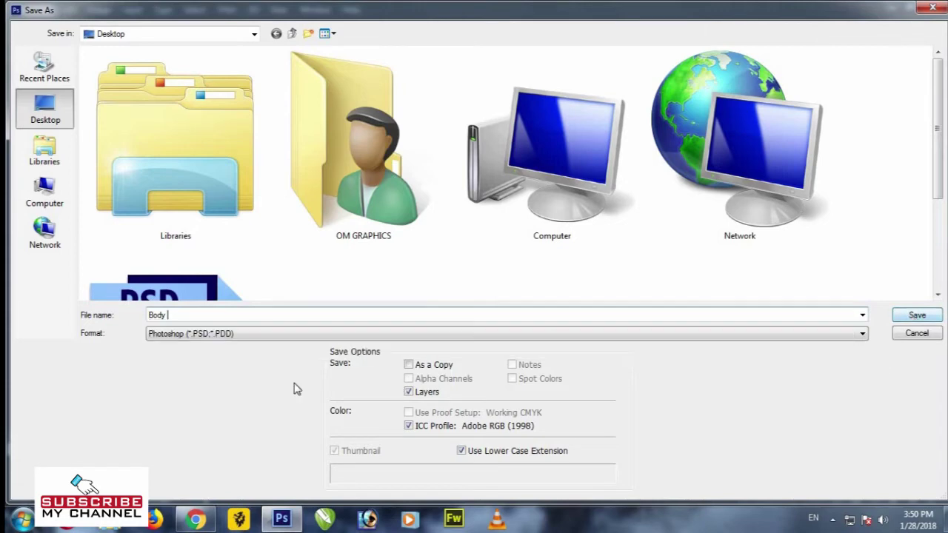
{"action": "left_click", "coordinate": [918, 315]}
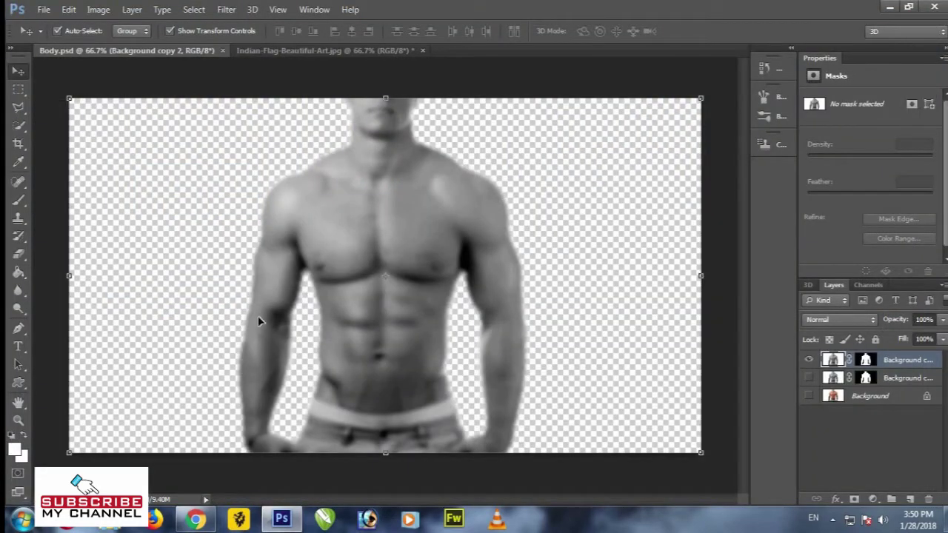
- Duplicate the unblurred Background copy layer into a new document and make it visible
{"action": "left_click", "coordinate": [894, 379]}
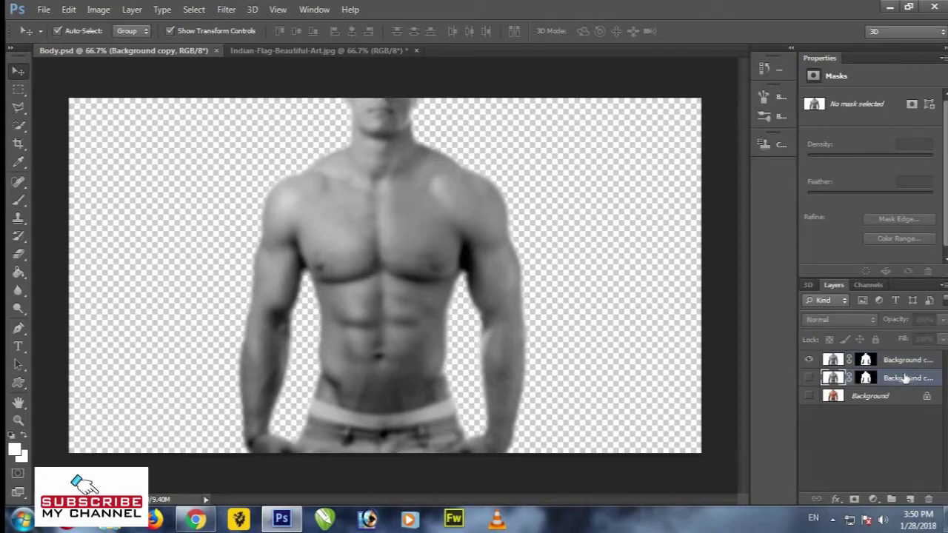
{"action": "right_click", "coordinate": [905, 379]}
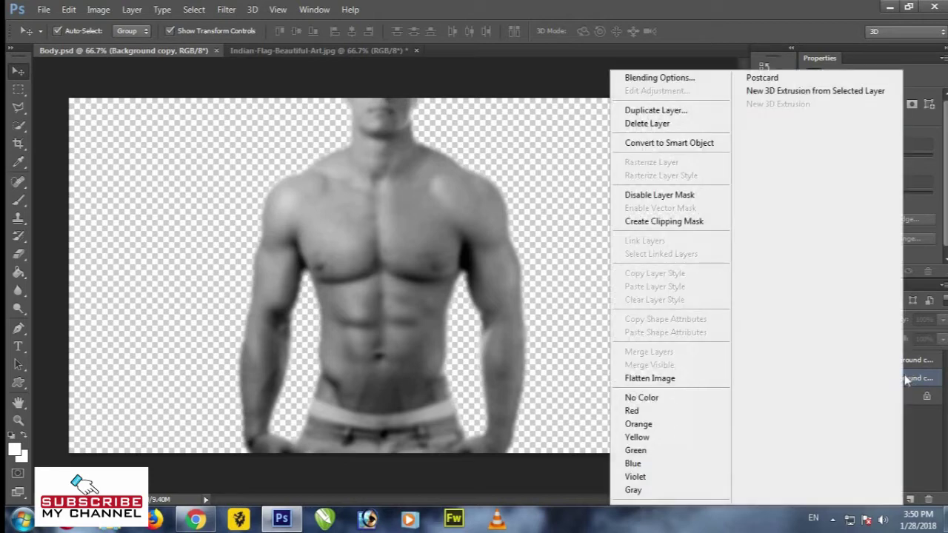
{"action": "left_click", "coordinate": [696, 111]}
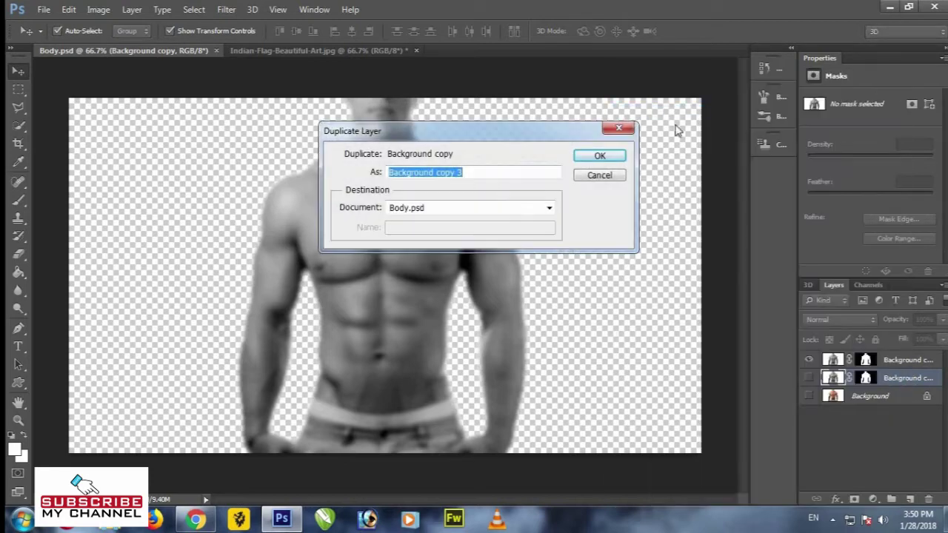
{"action": "left_click", "coordinate": [481, 212]}
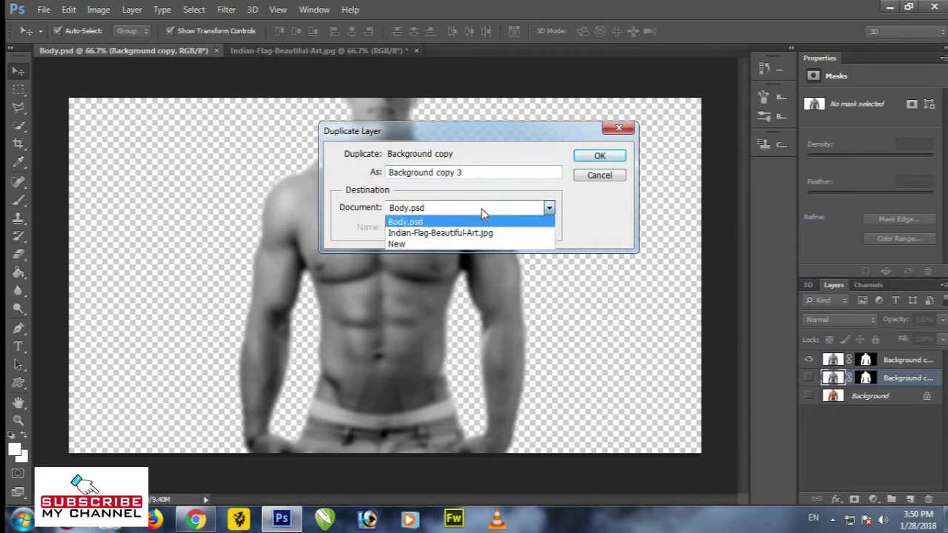
{"action": "left_click", "coordinate": [454, 244]}
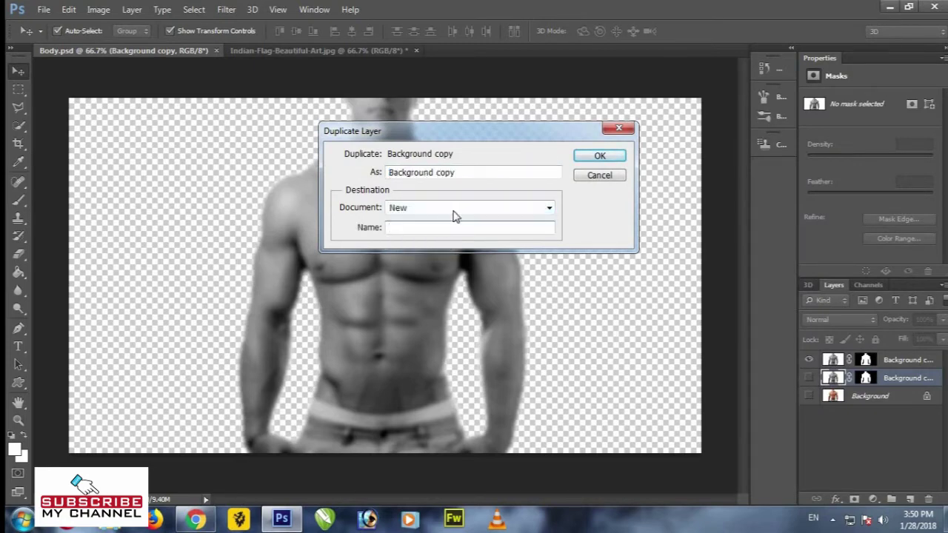
{"action": "left_click", "coordinate": [600, 156]}
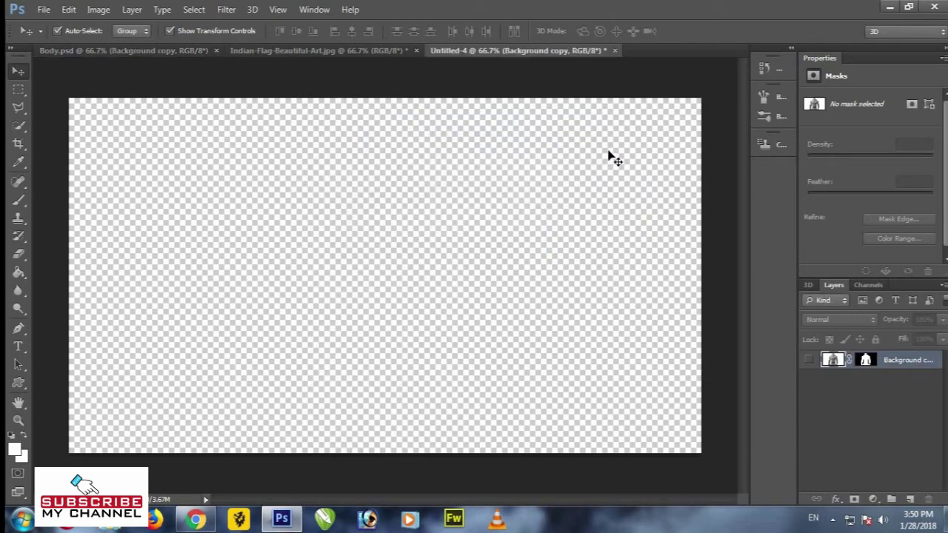
{"action": "left_click", "coordinate": [810, 360]}
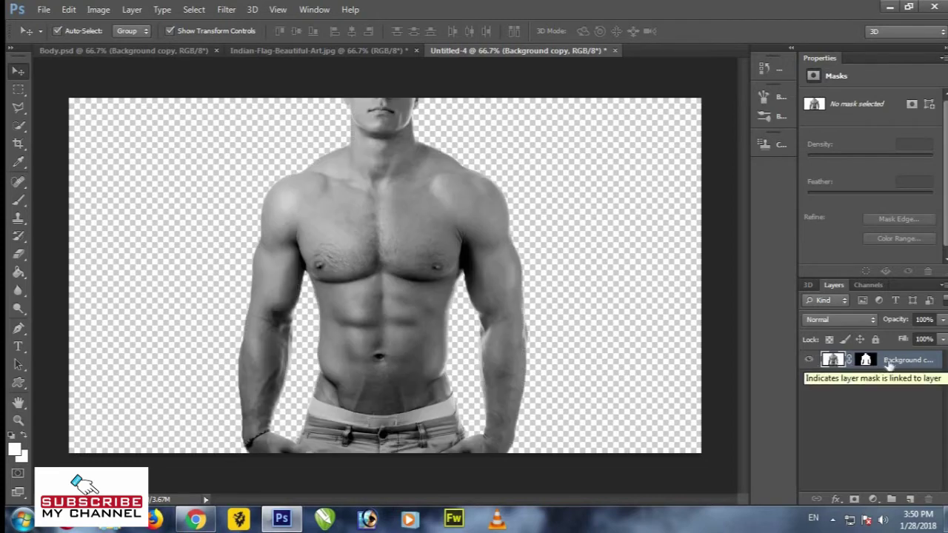
- Copy the entire Indian flag image and paste it into Untitled-4 as a new layer
{"action": "left_click", "coordinate": [295, 52]}
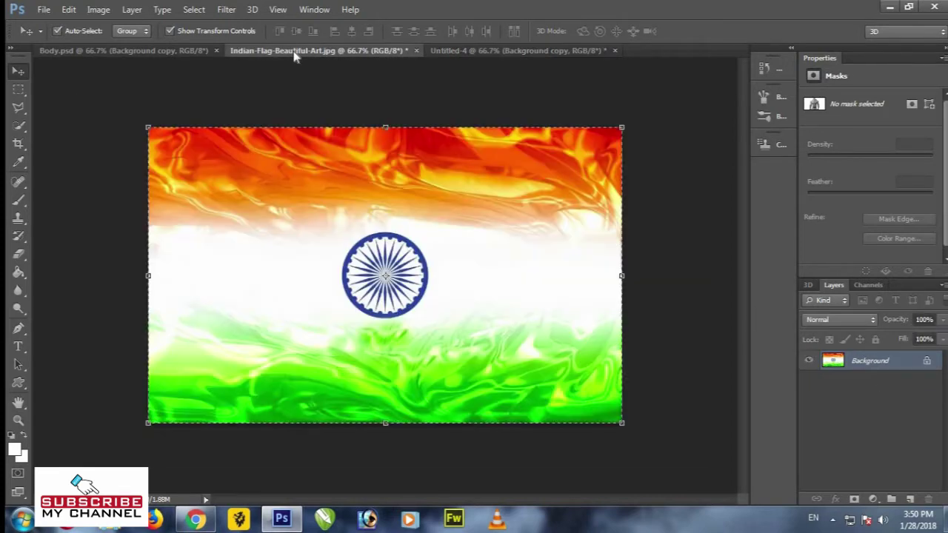
{"action": "left_click", "coordinate": [193, 10]}
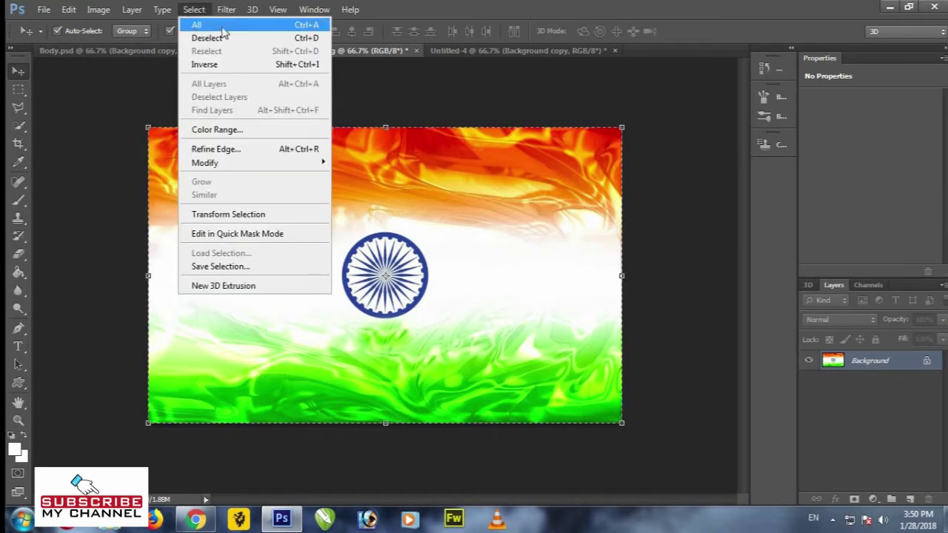
{"action": "left_click", "coordinate": [197, 26]}
{"action": "left_click", "coordinate": [68, 10]}
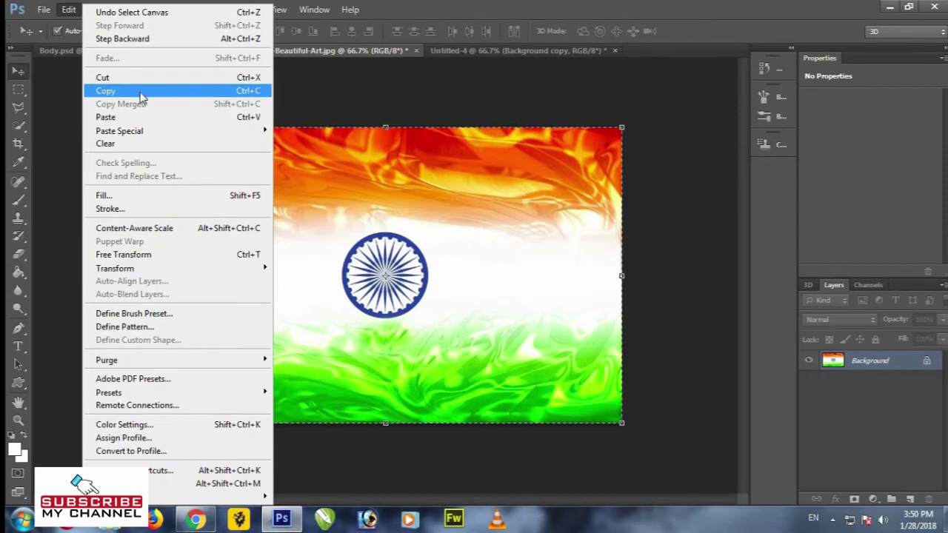
{"action": "left_click", "coordinate": [142, 94]}
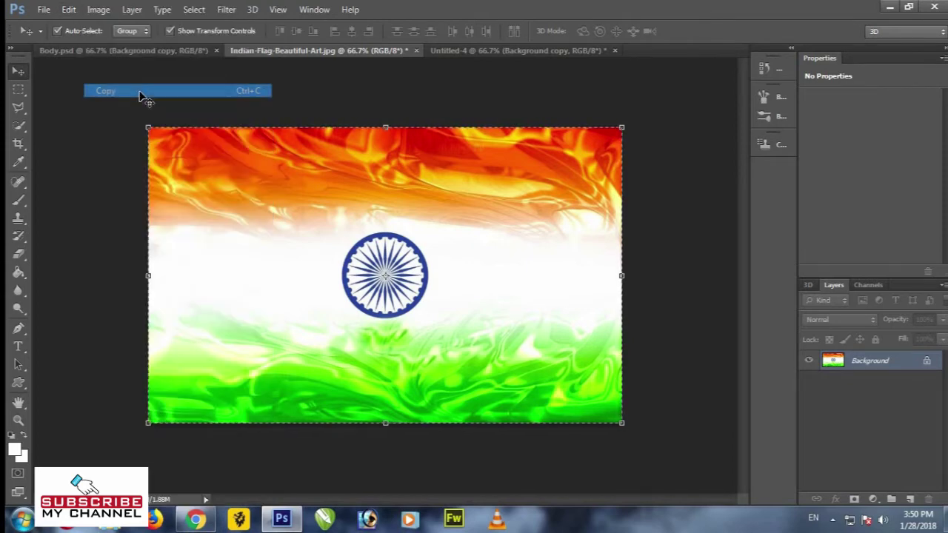
{"action": "left_click", "coordinate": [455, 59]}
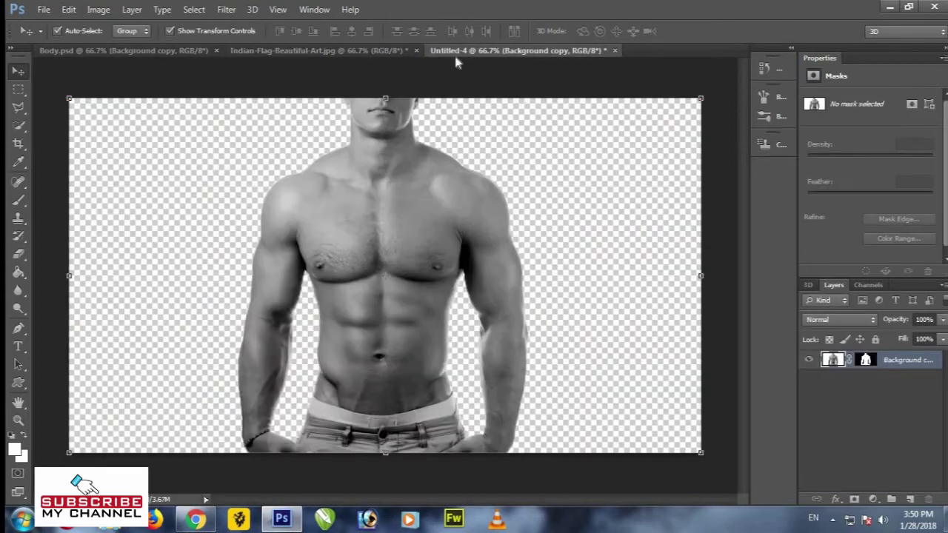
{"action": "left_click", "coordinate": [68, 10]}
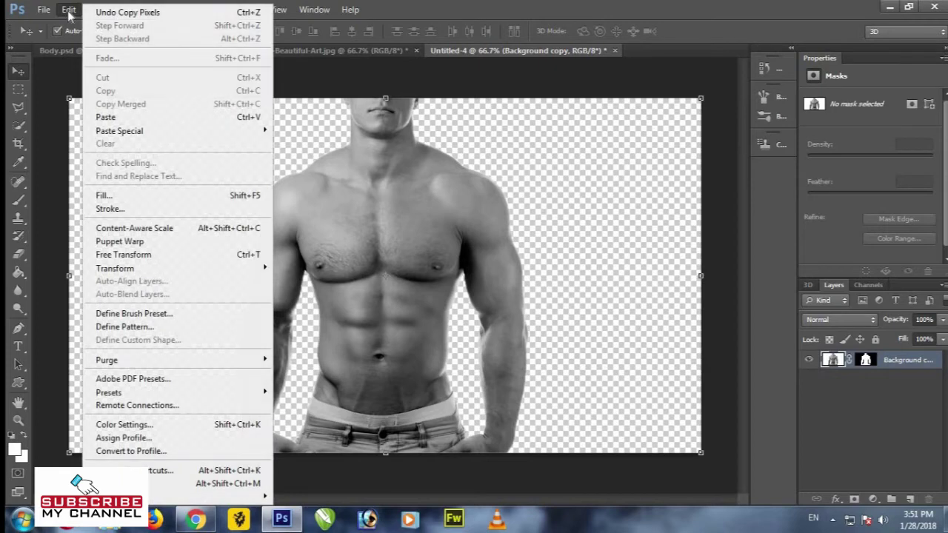
{"action": "left_click", "coordinate": [171, 119]}
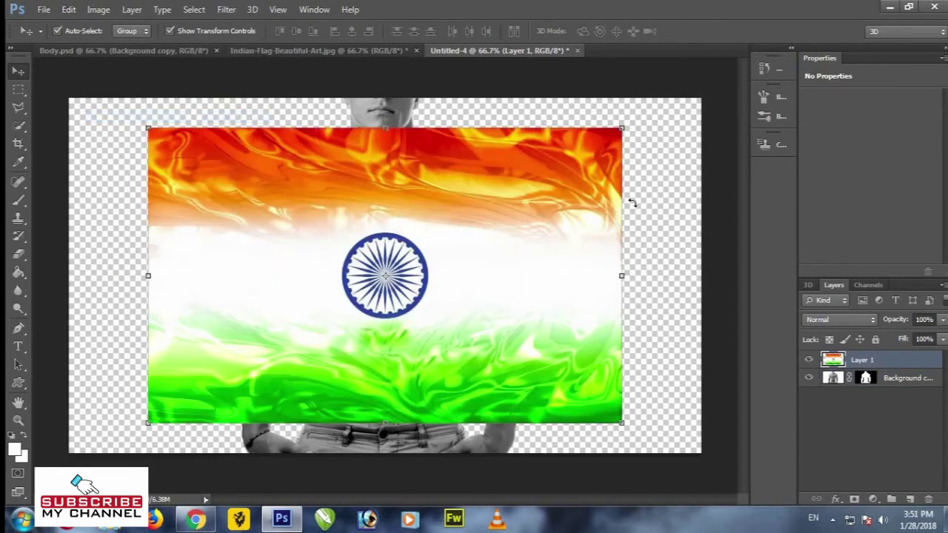
- Scale the flag down to about 61% by 60% and position it over the torso
{"action": "left_click_drag", "start_coordinate": [622, 128], "coordinate": [532, 189]}
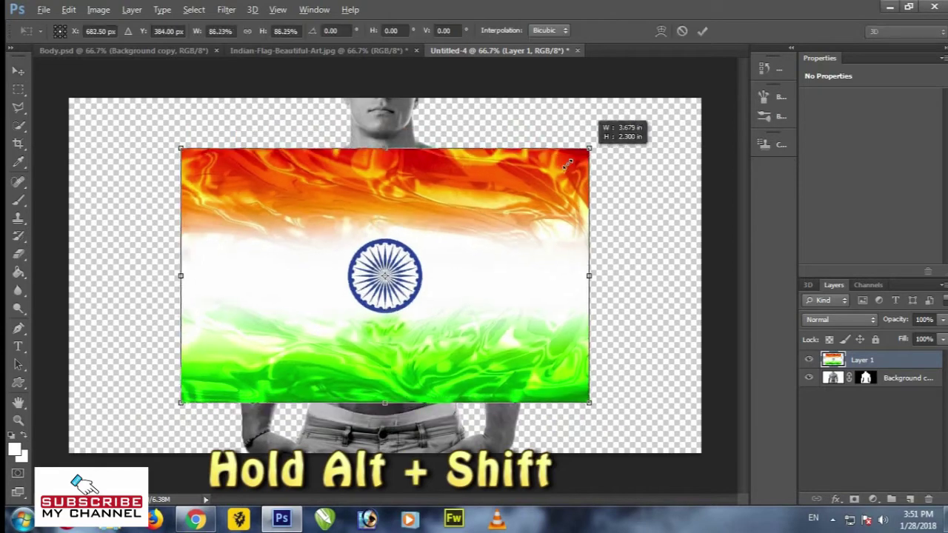
{"action": "left_click_drag", "start_coordinate": [447, 260], "coordinate": [445, 291]}
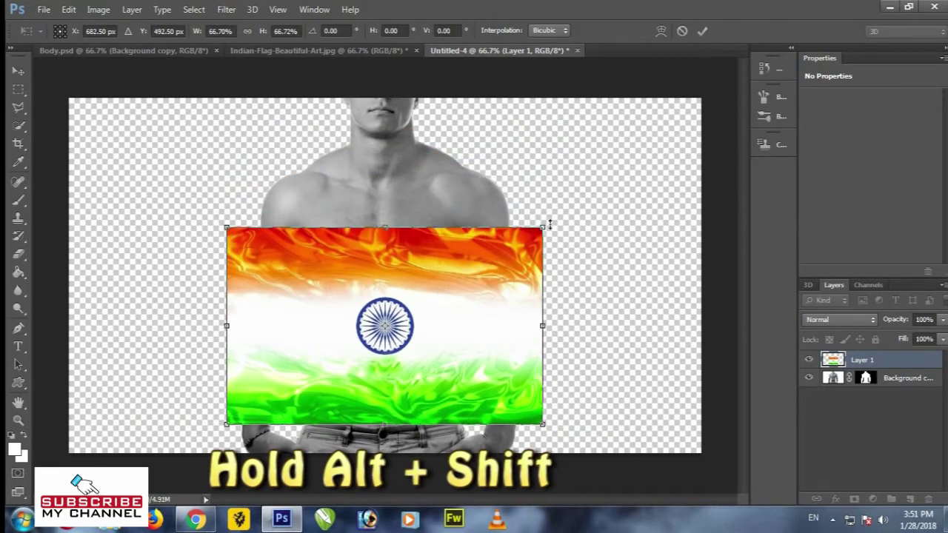
{"action": "left_click_drag", "start_coordinate": [549, 223], "coordinate": [528, 234]}
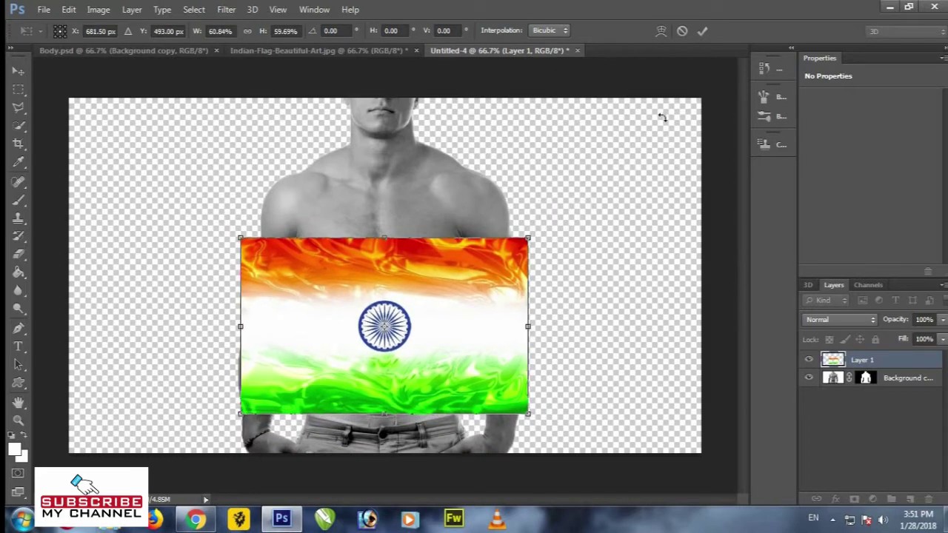
{"action": "left_click", "coordinate": [702, 30]}
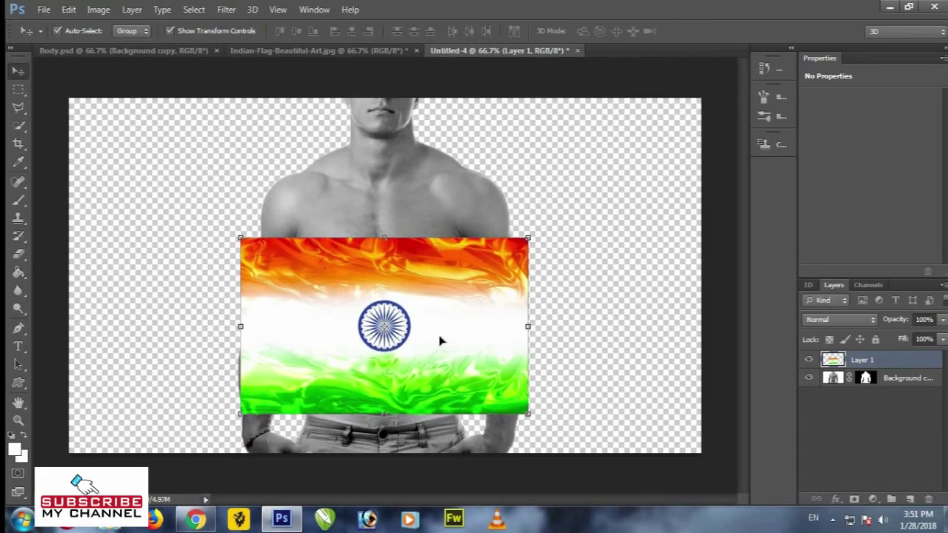
{"action": "left_click_drag", "start_coordinate": [439, 341], "coordinate": [447, 343]}
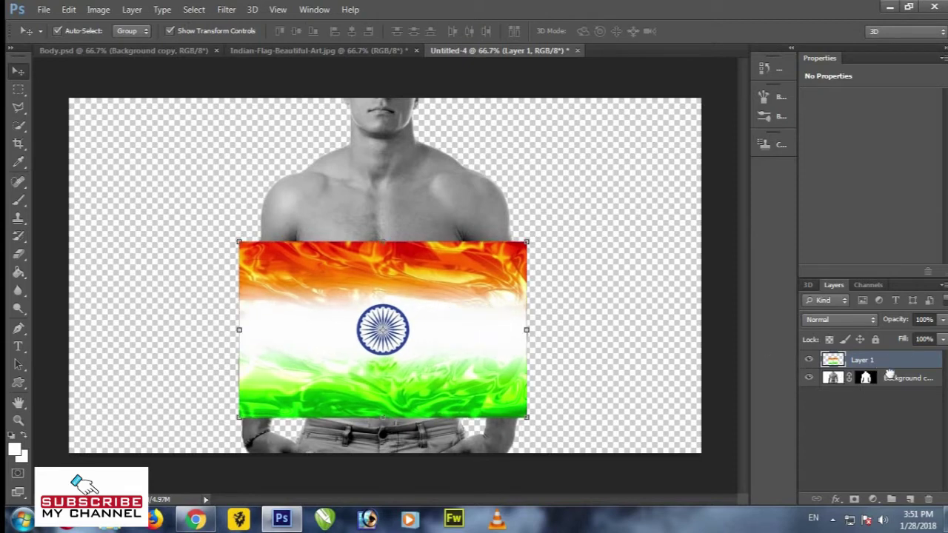
- Duplicate the flag layer, move the copy below the body layer, and hide it
{"action": "left_click_drag", "start_coordinate": [890, 375], "coordinate": [909, 497]}
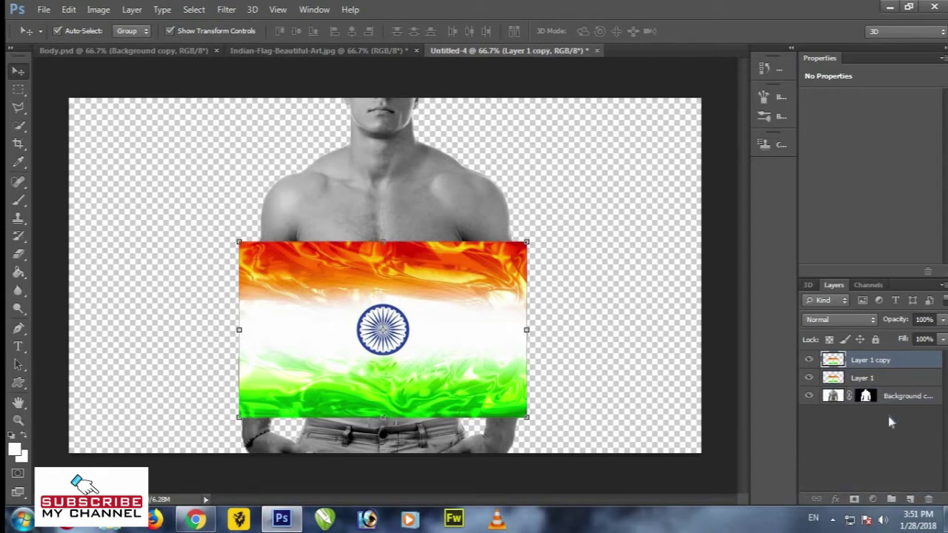
{"action": "left_click_drag", "start_coordinate": [888, 378], "coordinate": [887, 412]}
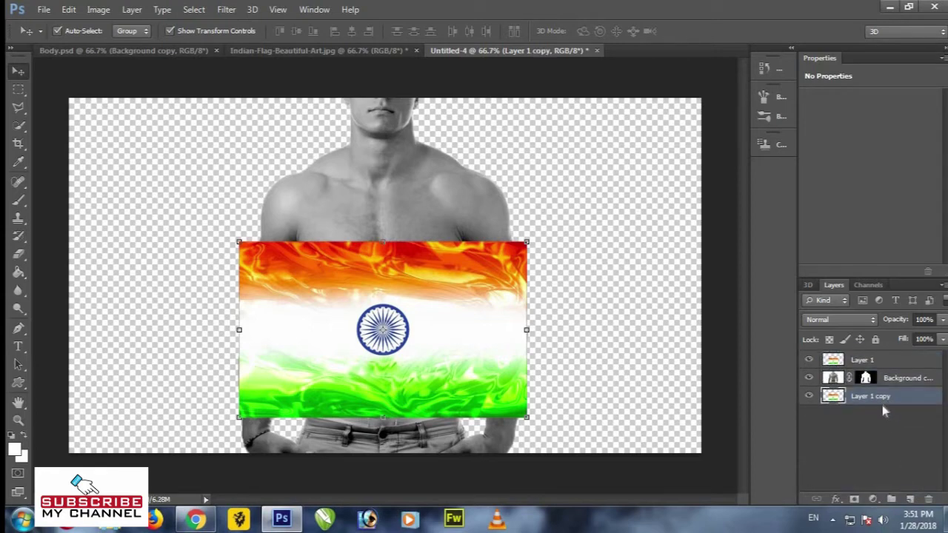
{"action": "left_click", "coordinate": [808, 397]}
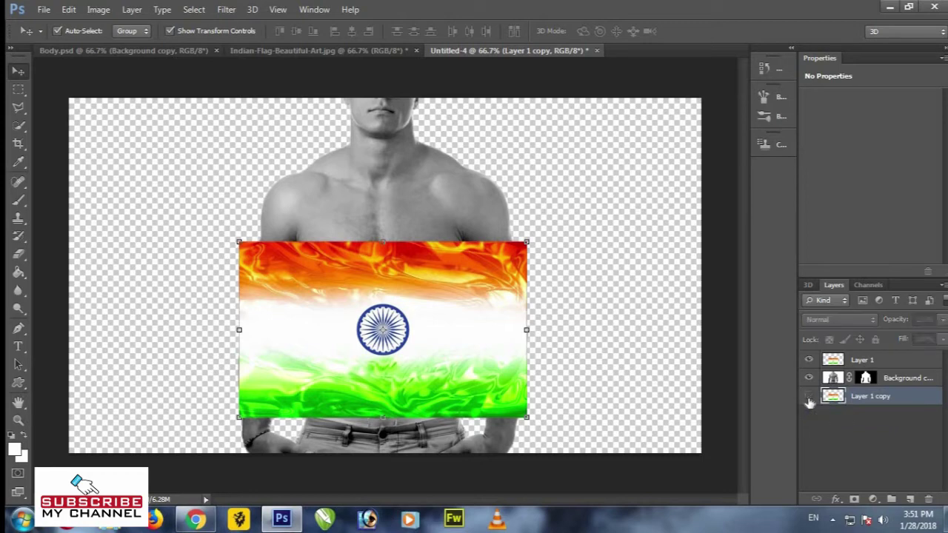
- Set Layer 1 opacity to 79% and enlarge the flag to about 103%
{"action": "left_click", "coordinate": [859, 360]}
{"action": "left_click", "coordinate": [942, 319]}
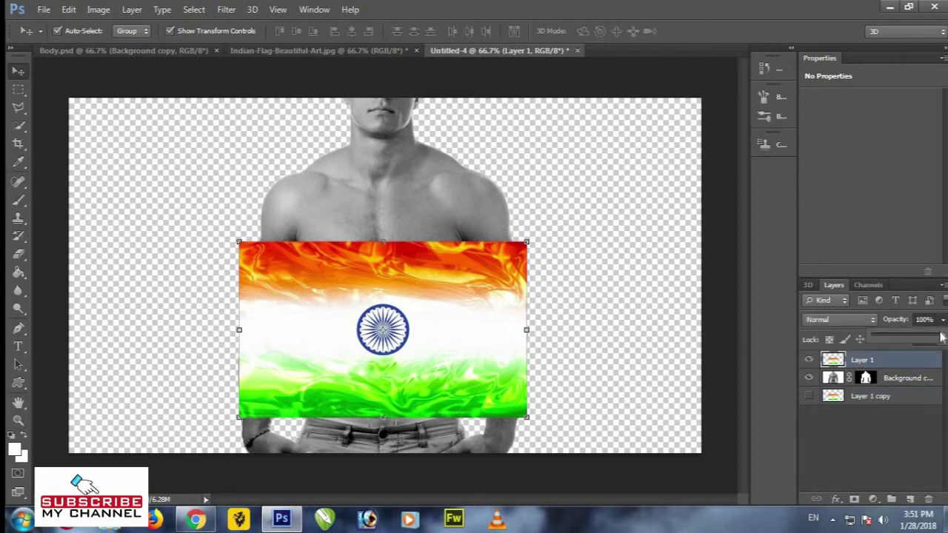
{"action": "left_click_drag", "start_coordinate": [939, 335], "coordinate": [928, 335]}
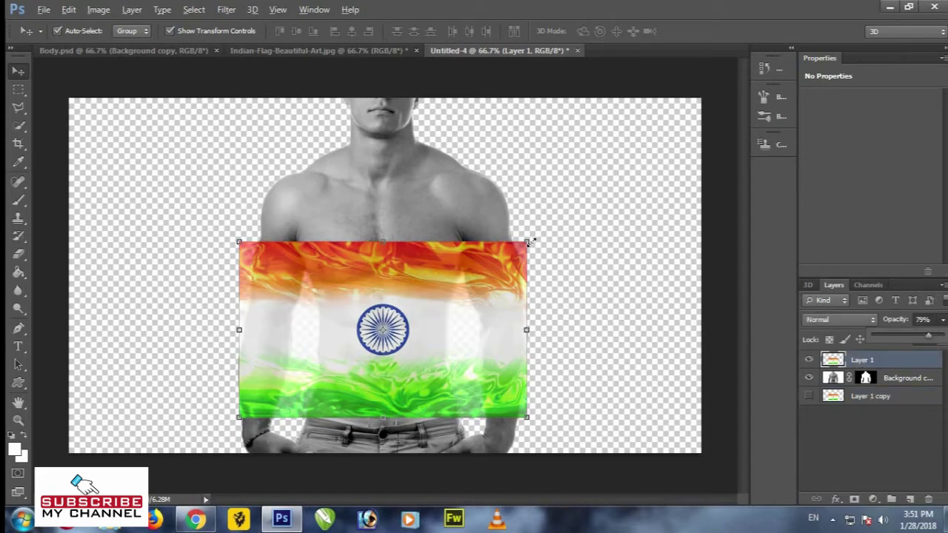
{"action": "left_click_drag", "start_coordinate": [530, 241], "coordinate": [535, 237]}
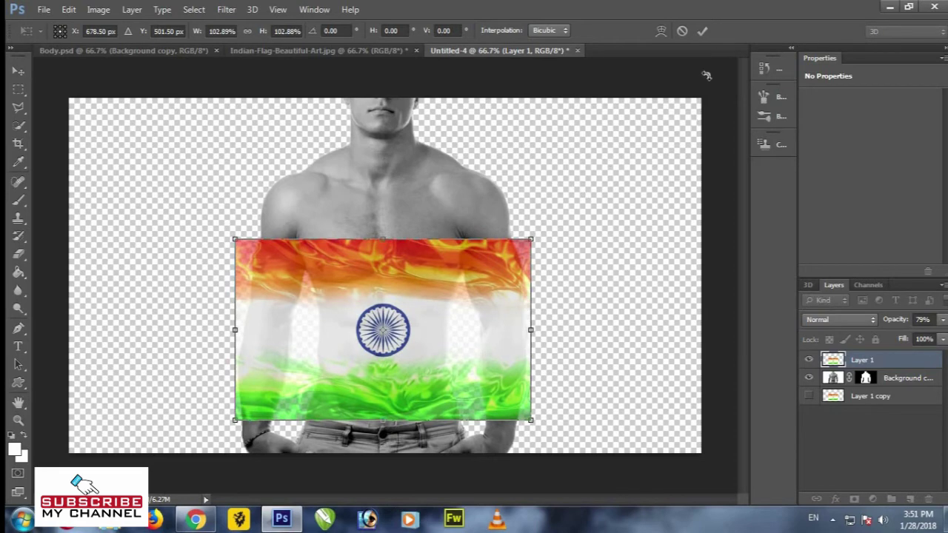
{"action": "left_click", "coordinate": [702, 31]}
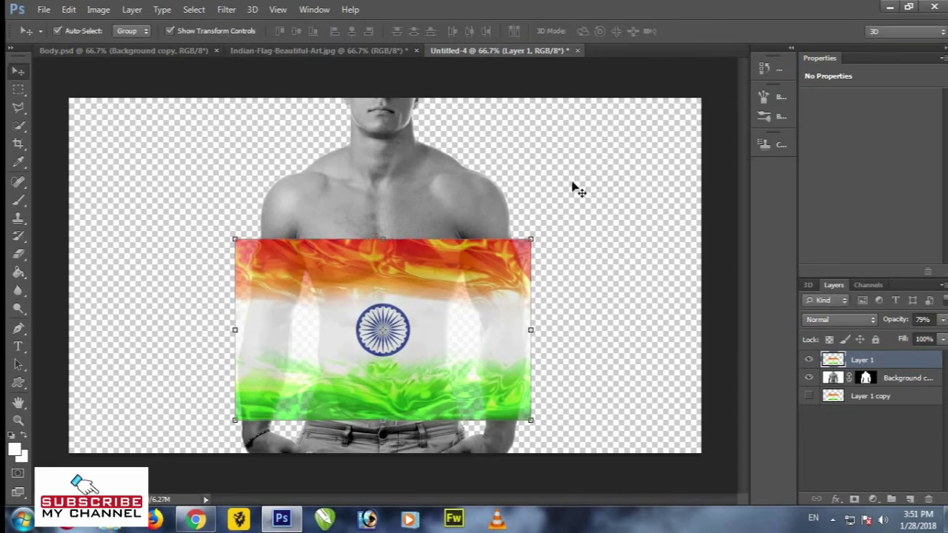
- Apply a Displace filter at 10/10 scale to the flag using Body.psd as the map
{"action": "left_click", "coordinate": [226, 10]}
{"action": "mouse_move", "coordinate": [237, 190]}
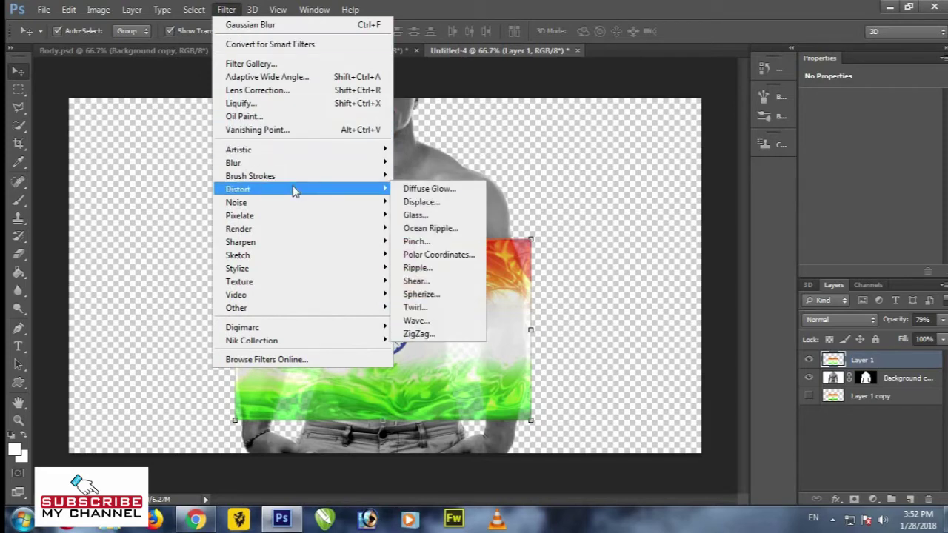
{"action": "left_click", "coordinate": [449, 202]}
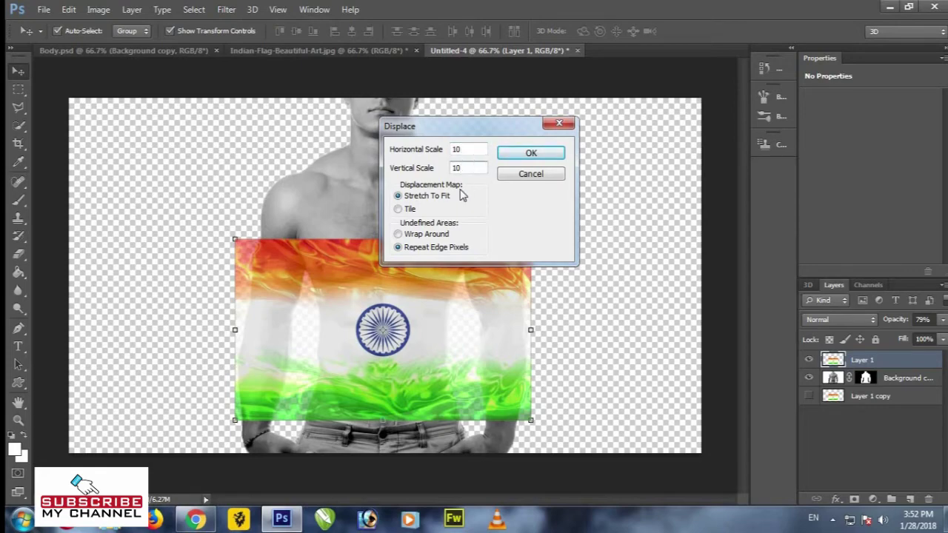
{"action": "left_click", "coordinate": [531, 154]}
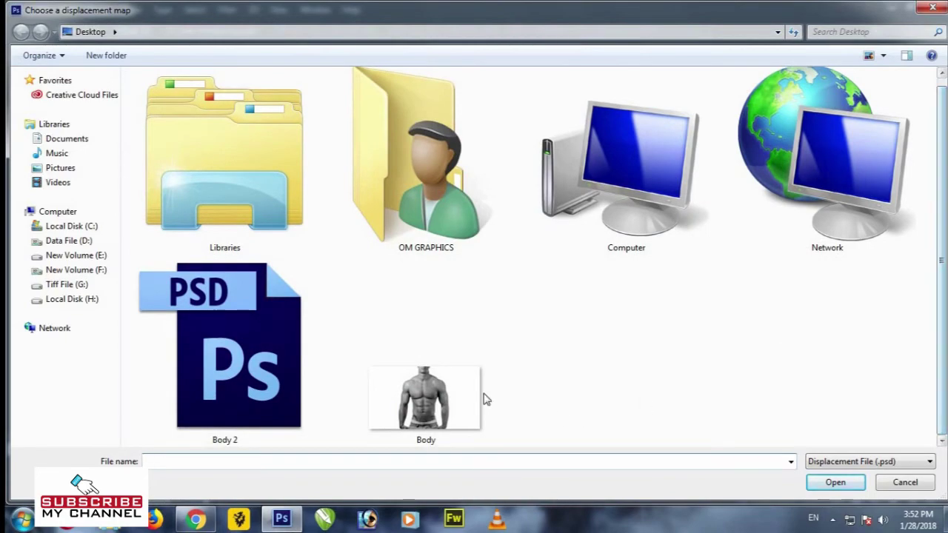
{"action": "left_click", "coordinate": [473, 397]}
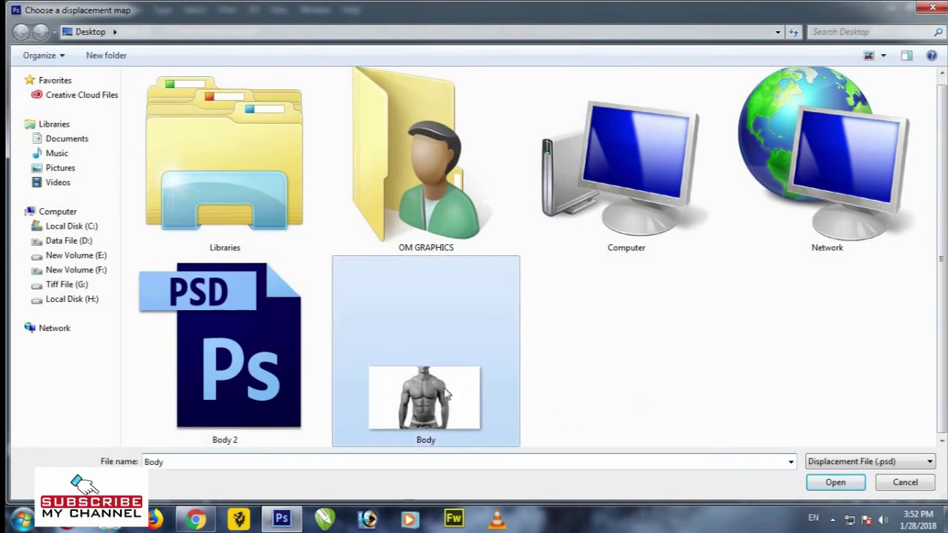
{"action": "left_click", "coordinate": [835, 482]}
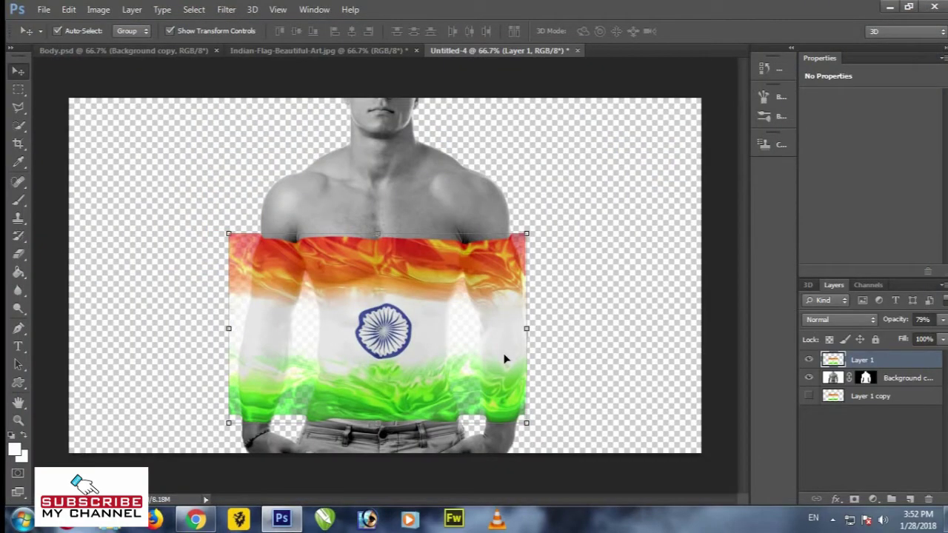
- Clip Layer 1's flag to the body layer and unhide the Layer 1 copy beneath
{"action": "left_click", "coordinate": [855, 361], "text": "alt"}
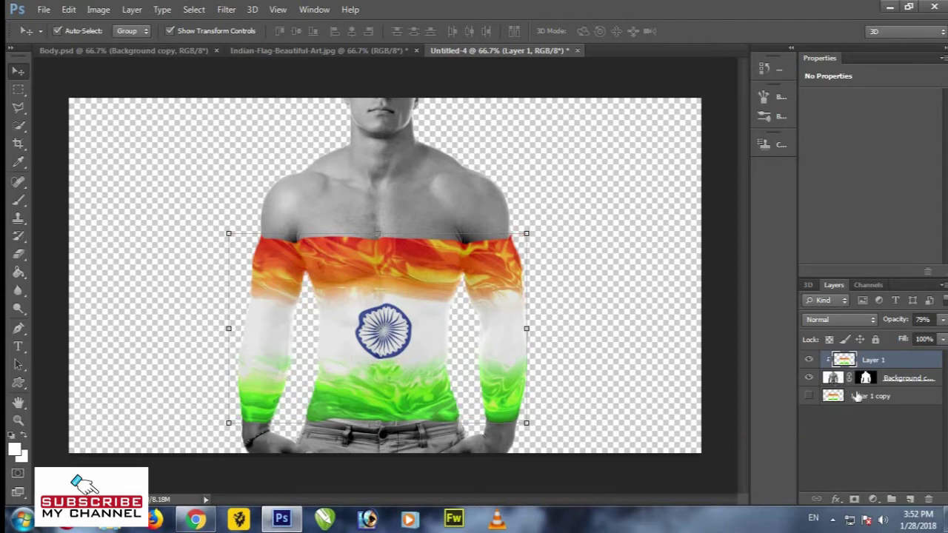
{"action": "left_click", "coordinate": [879, 400]}
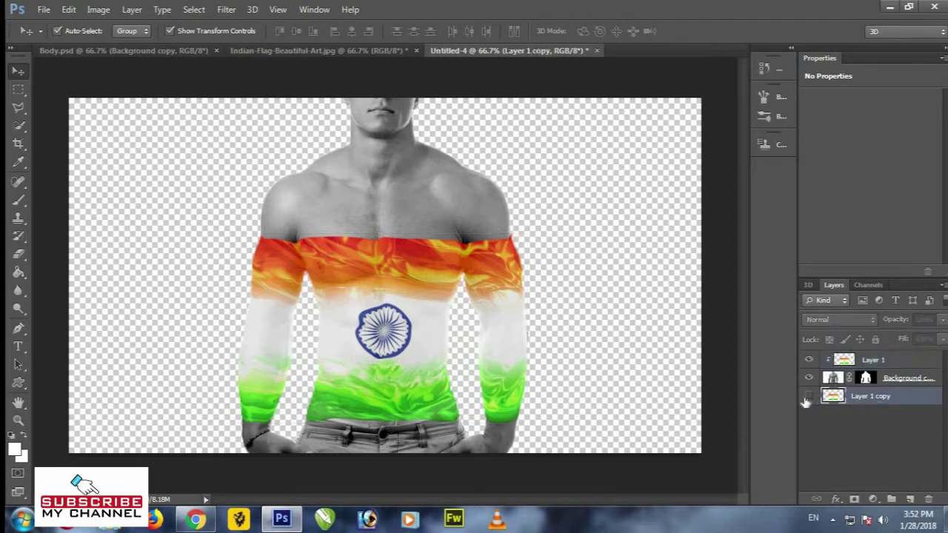
{"action": "left_click", "coordinate": [808, 397]}
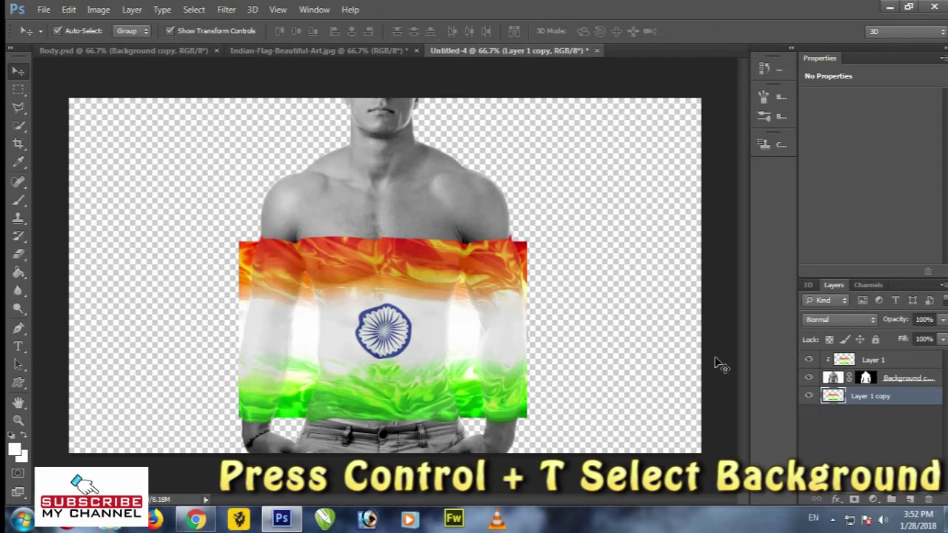
- Free-transform the Layer 1 copy flag to about 221% so it covers the whole canvas
{"action": "key", "text": "ctrl+t"}
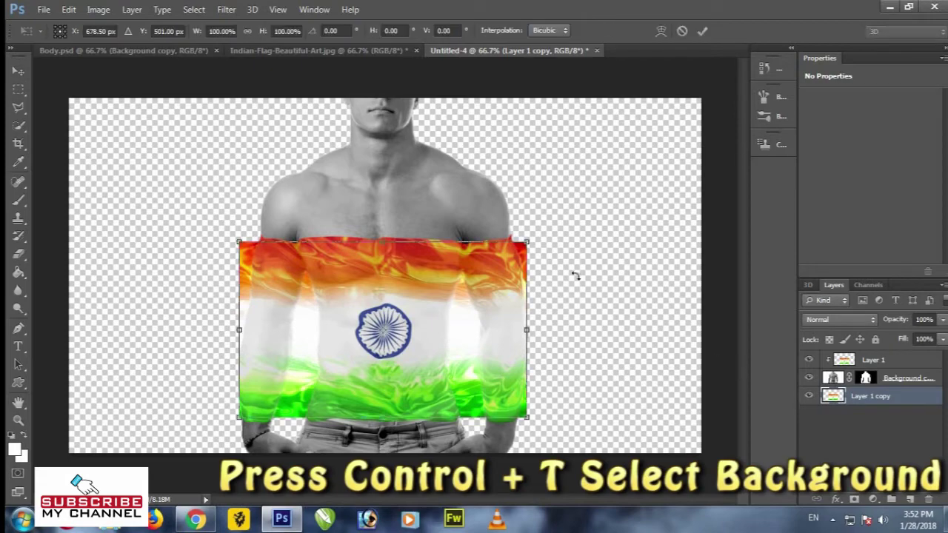
{"action": "mouse_move", "coordinate": [528, 242]}
{"action": "left_mouse_down"}
{"action": "mouse_move", "coordinate": [627, 171]}
{"action": "mouse_move", "coordinate": [640, 117]}
{"action": "left_mouse_up"}
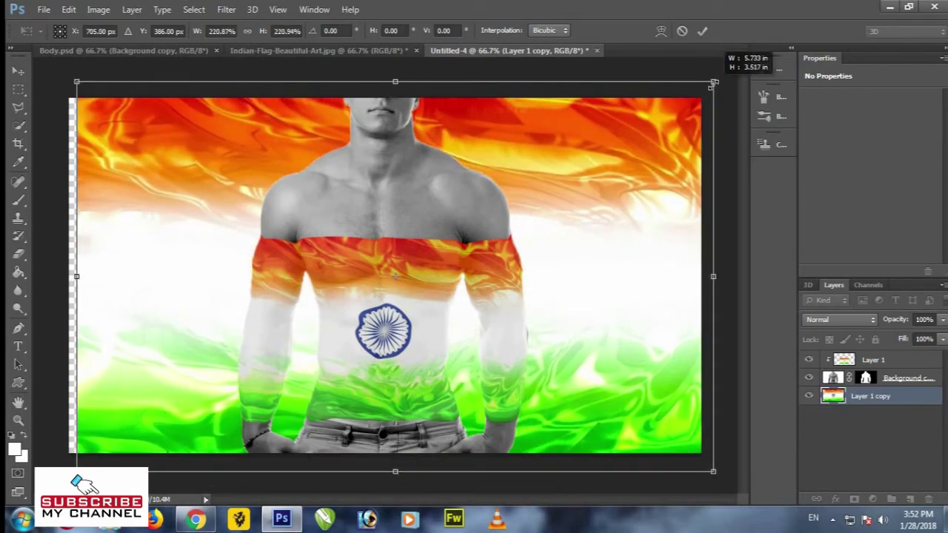
{"action": "left_click_drag", "start_coordinate": [700, 94], "coordinate": [713, 82]}
{"action": "left_click_drag", "start_coordinate": [652, 129], "coordinate": [643, 132]}
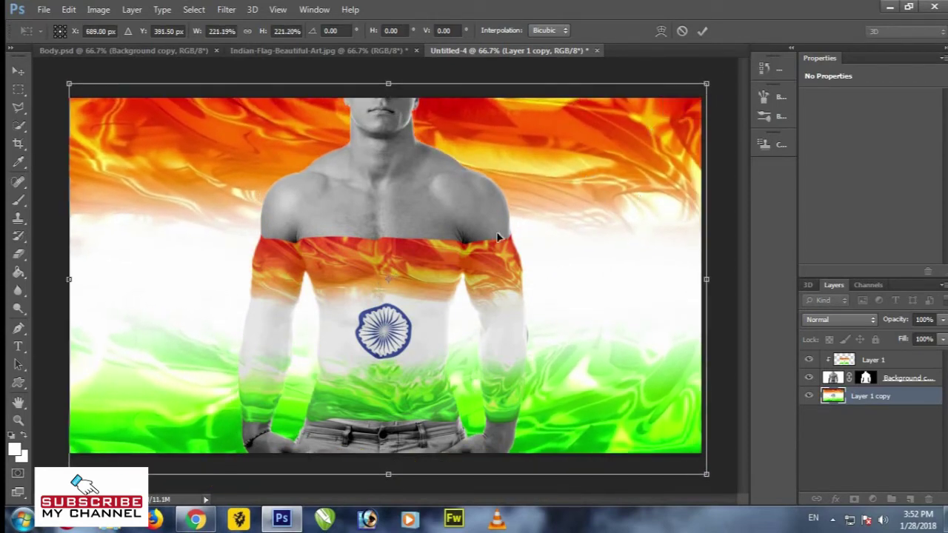
{"action": "left_click", "coordinate": [705, 33]}
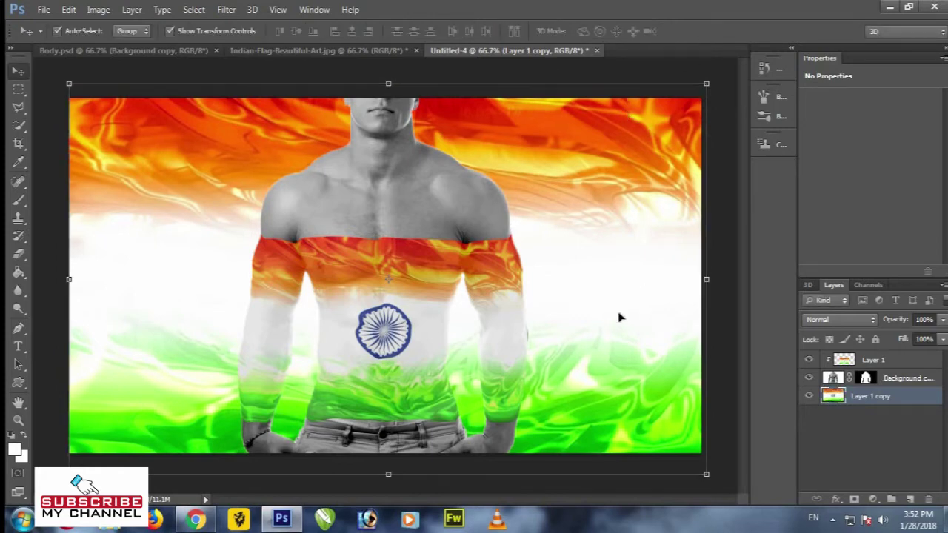
{"action": "left_click", "coordinate": [906, 363]}
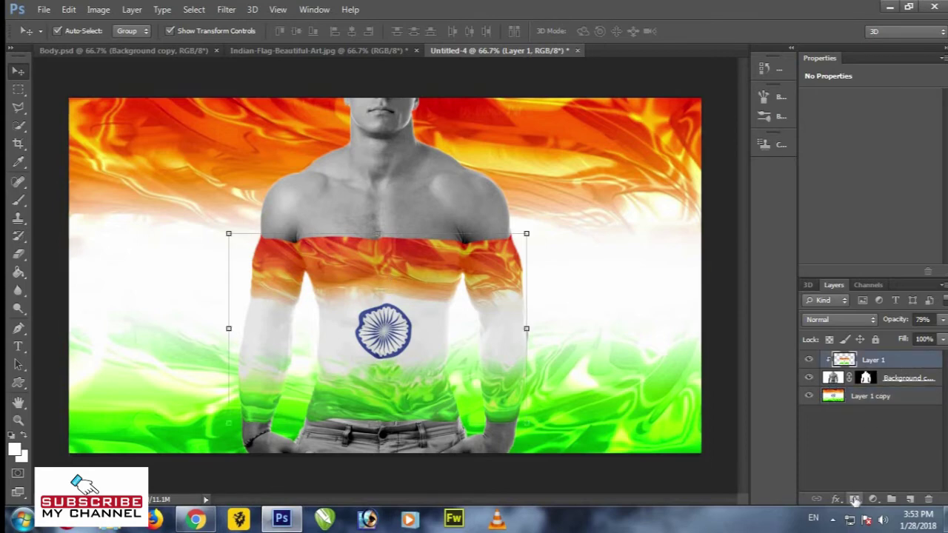
- Add a white layer mask to the clipped Layer 1 flag and preview its opacity
{"action": "left_click", "coordinate": [855, 499]}
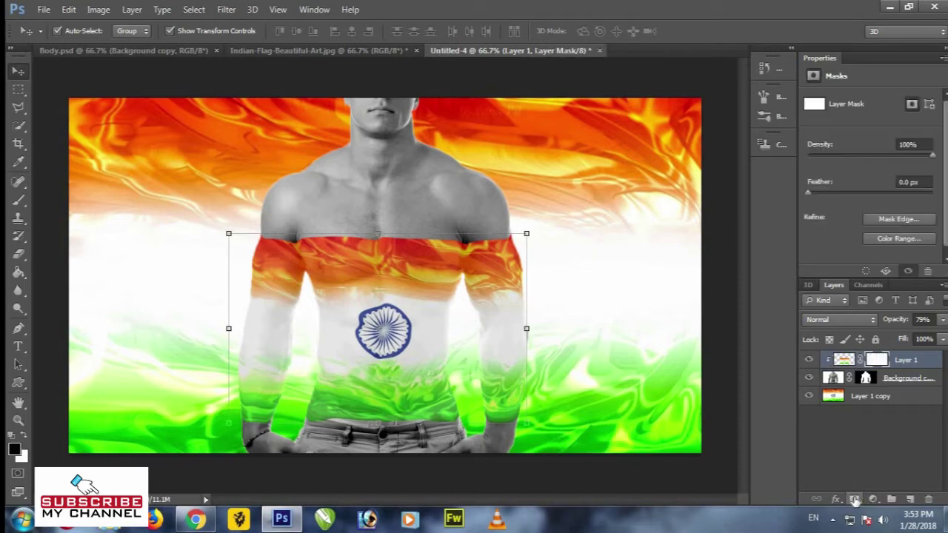
{"action": "left_click", "coordinate": [942, 322]}
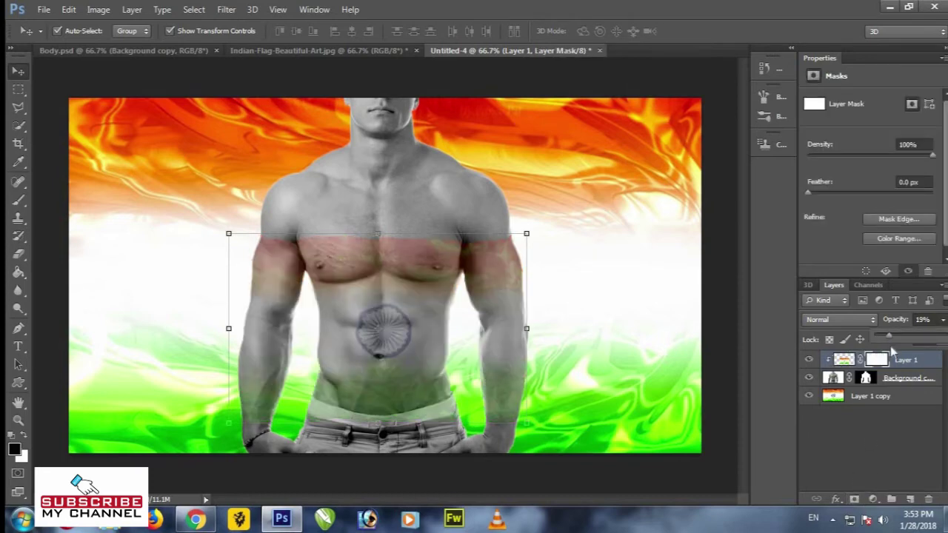
{"action": "mouse_move", "coordinate": [889, 346]}
{"action": "left_mouse_down"}
{"action": "mouse_move", "coordinate": [947, 337]}
{"action": "mouse_move", "coordinate": [933, 338]}
{"action": "left_mouse_up"}
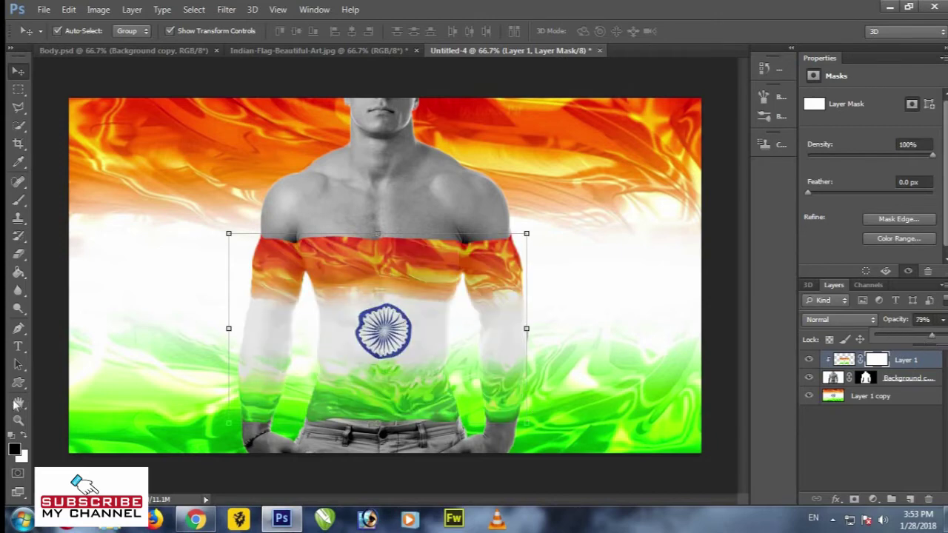
{"action": "left_click", "coordinate": [18, 420]}
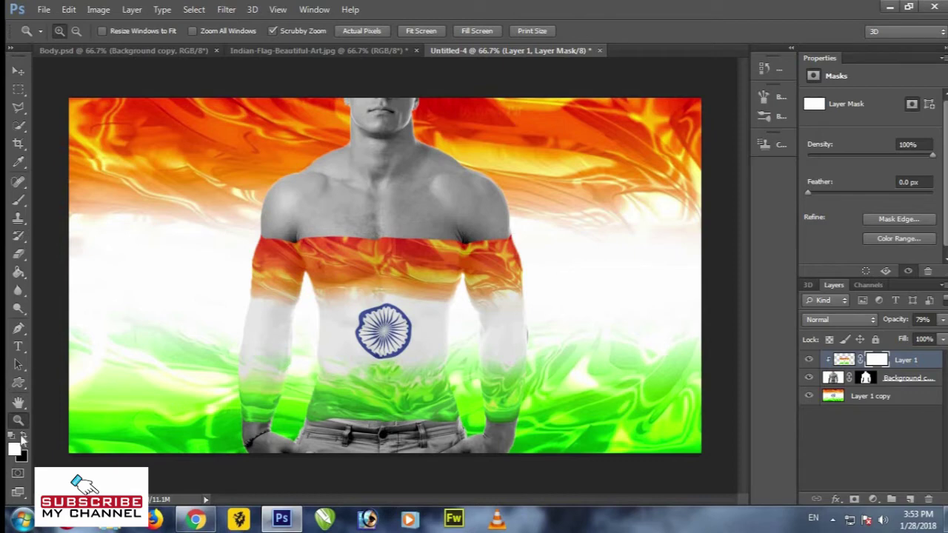
- Zoom in on the torso, pick the Polygonal Lasso, and lower Layer 1 opacity to 53%
{"action": "left_click", "coordinate": [382, 354]}
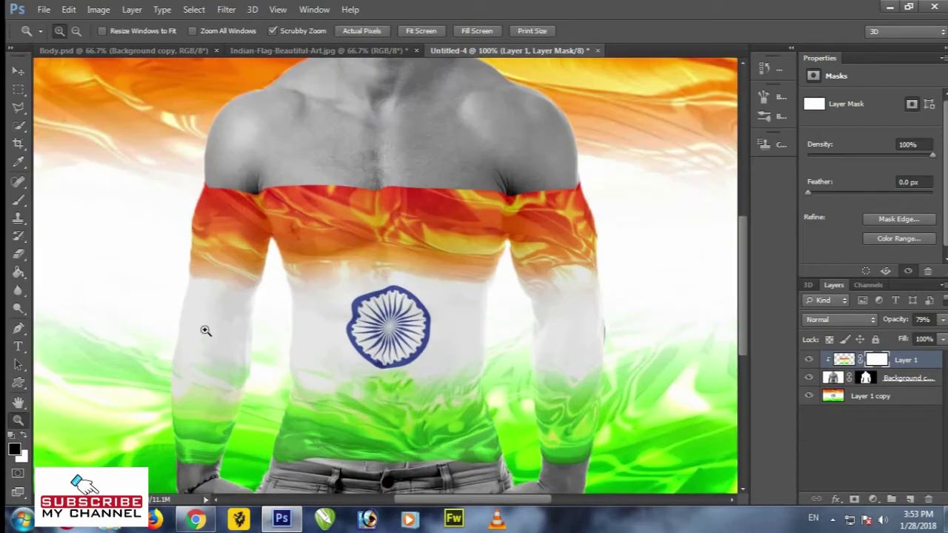
{"action": "left_click_drag", "start_coordinate": [744, 303], "coordinate": [742, 317]}
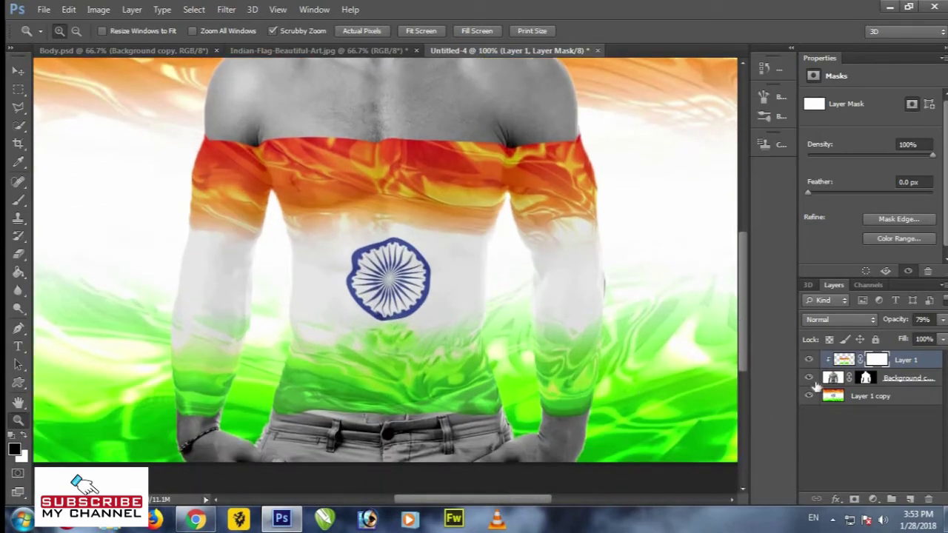
{"action": "left_click", "coordinate": [18, 107]}
{"action": "left_click", "coordinate": [68, 120]}
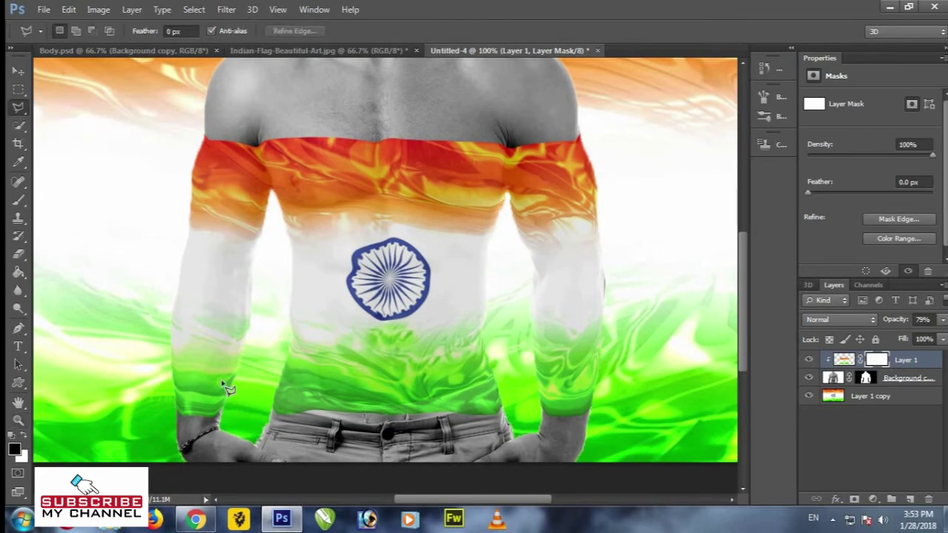
{"action": "scroll", "coordinate": [374, 444], "scroll_direction": "up", "scroll_amount": 1}
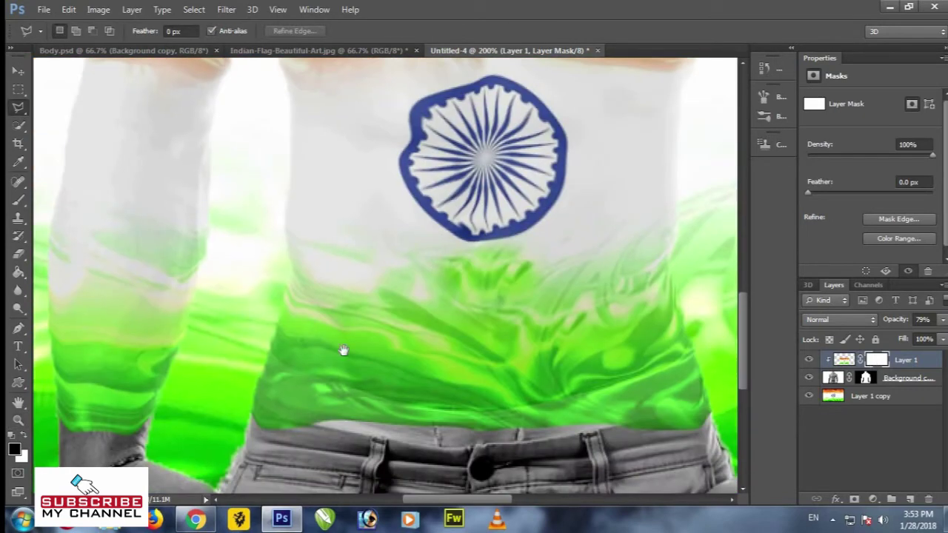
{"action": "scroll", "coordinate": [345, 348], "scroll_direction": "up", "scroll_amount": 1}
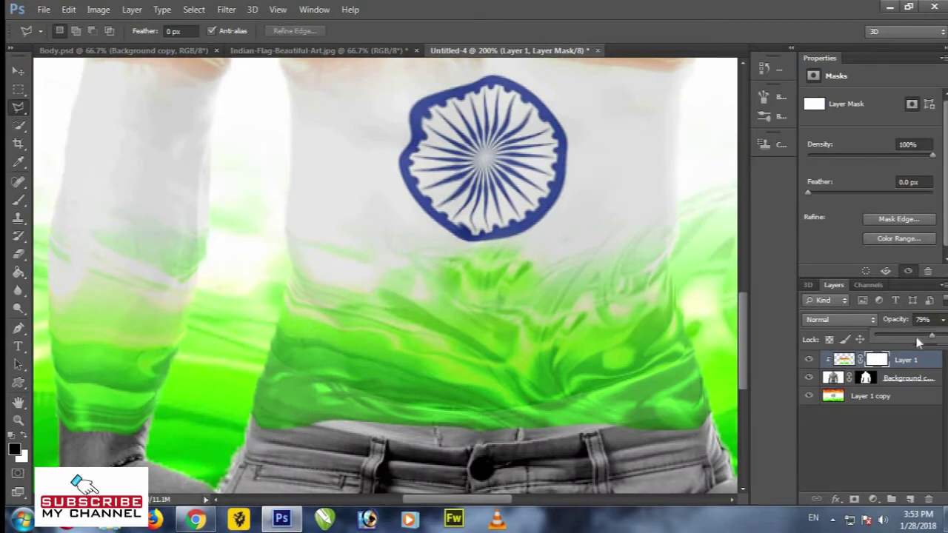
{"action": "left_click_drag", "start_coordinate": [942, 324], "coordinate": [912, 339]}
- Outline a polygonal selection around the figure's left arm
{"action": "left_click", "coordinate": [275, 337]}
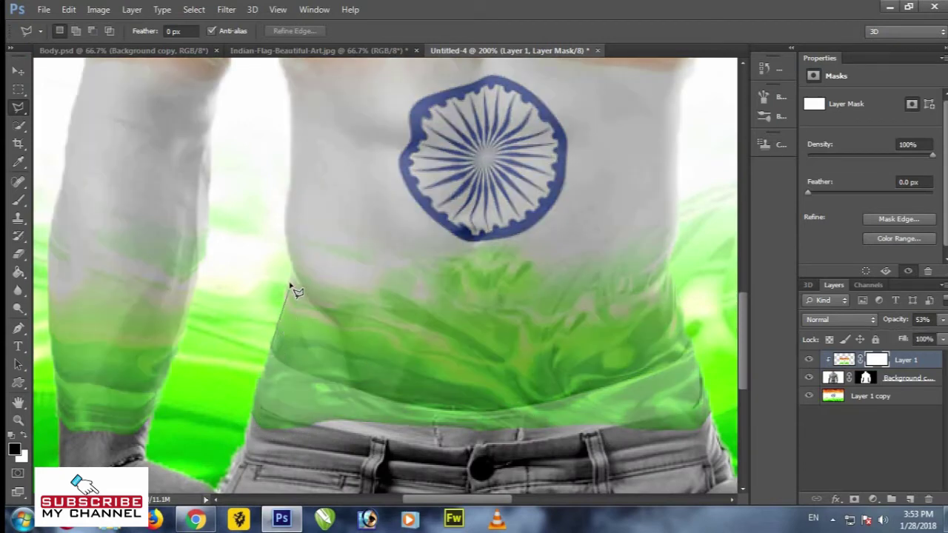
{"action": "left_click_drag", "start_coordinate": [287, 201], "coordinate": [284, 79]}
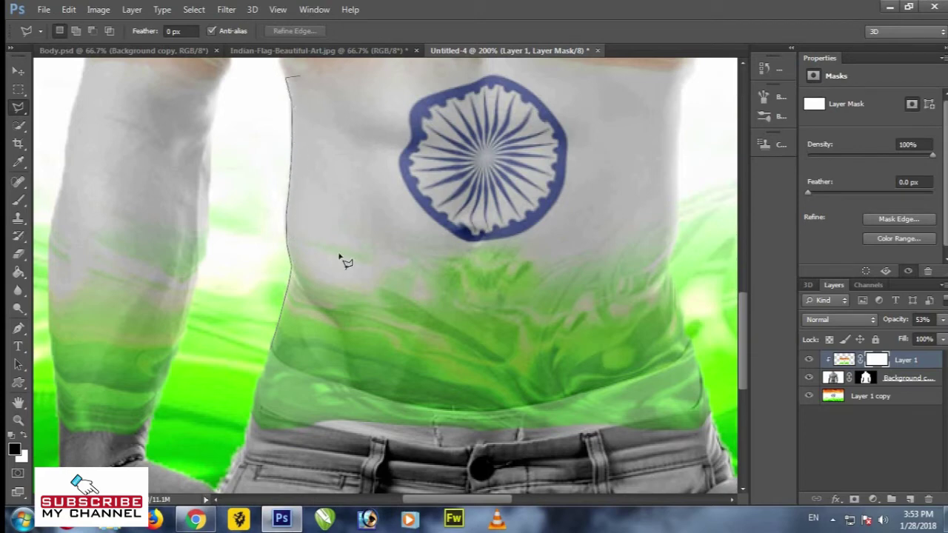
{"action": "left_click_drag", "start_coordinate": [360, 140], "coordinate": [371, 251]}
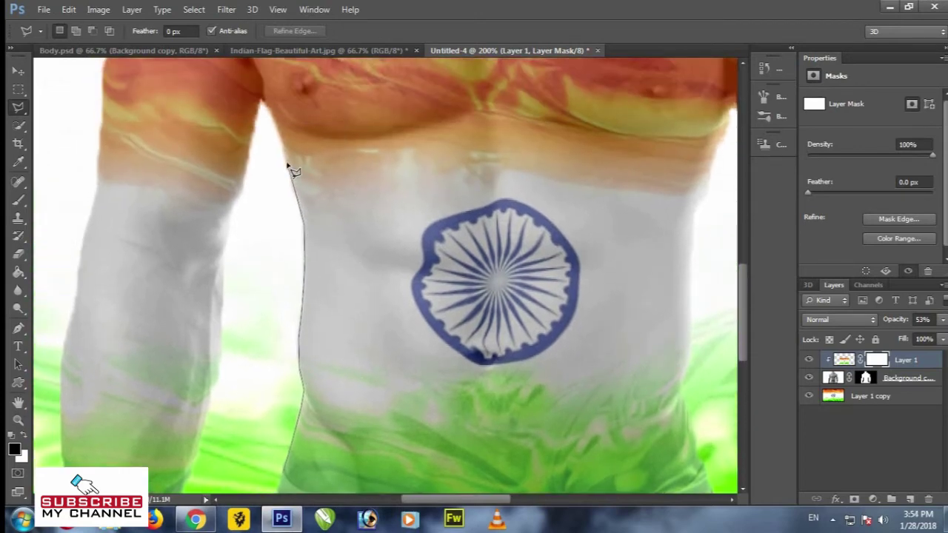
{"action": "mouse_move", "coordinate": [289, 165]}
{"action": "left_mouse_down"}
{"action": "mouse_move", "coordinate": [256, 64]}
{"action": "mouse_move", "coordinate": [275, 222]}
{"action": "mouse_move", "coordinate": [360, 127]}
{"action": "left_mouse_up"}
{"action": "scroll", "coordinate": [259, 413], "scroll_direction": "down", "scroll_amount": 3}
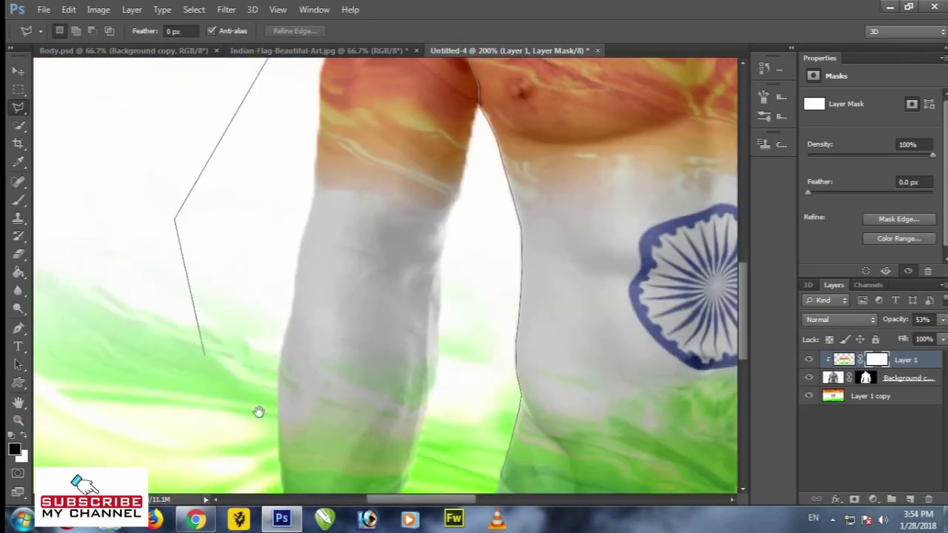
{"action": "scroll", "coordinate": [205, 309], "scroll_direction": "down", "scroll_amount": 5}
{"action": "left_click", "coordinate": [206, 306]}
{"action": "left_click", "coordinate": [349, 374]}
{"action": "left_click", "coordinate": [585, 374]}
{"action": "left_click", "coordinate": [604, 332]}
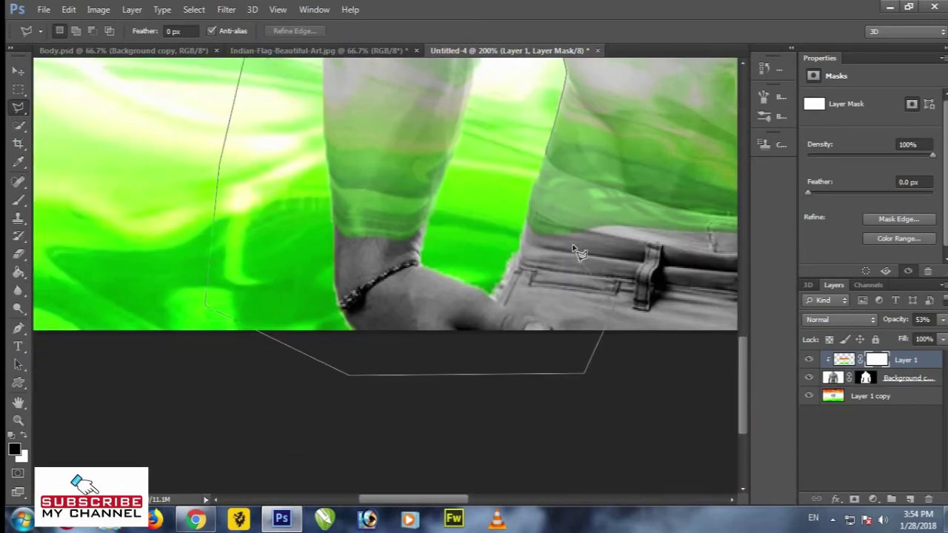
{"action": "double_click", "coordinate": [550, 160]}
{"action": "key", "text": "ctrl+minus"}
{"action": "key", "text": "ctrl+minus"}
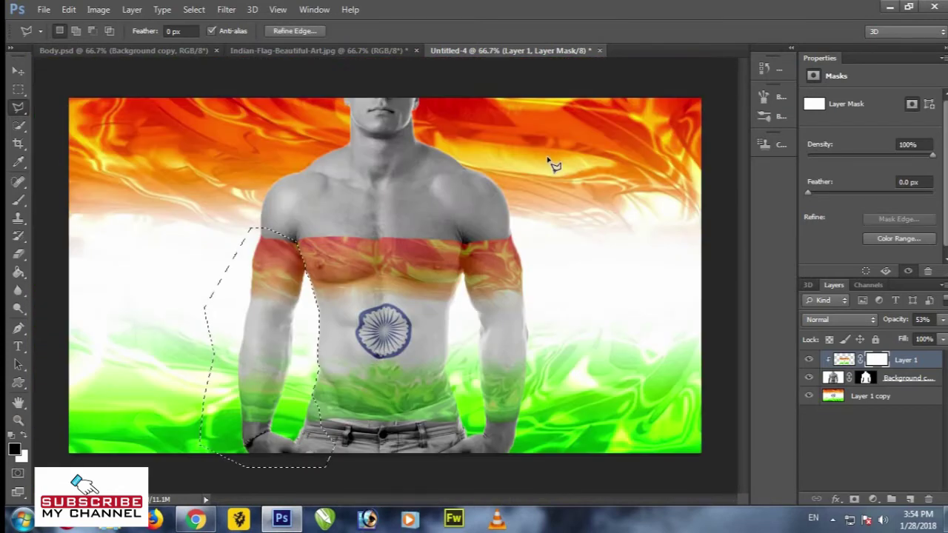
- Brush black on Layer 1's mask at 100% flow to remove the flag from the left arm
{"action": "left_click", "coordinate": [19, 208]}
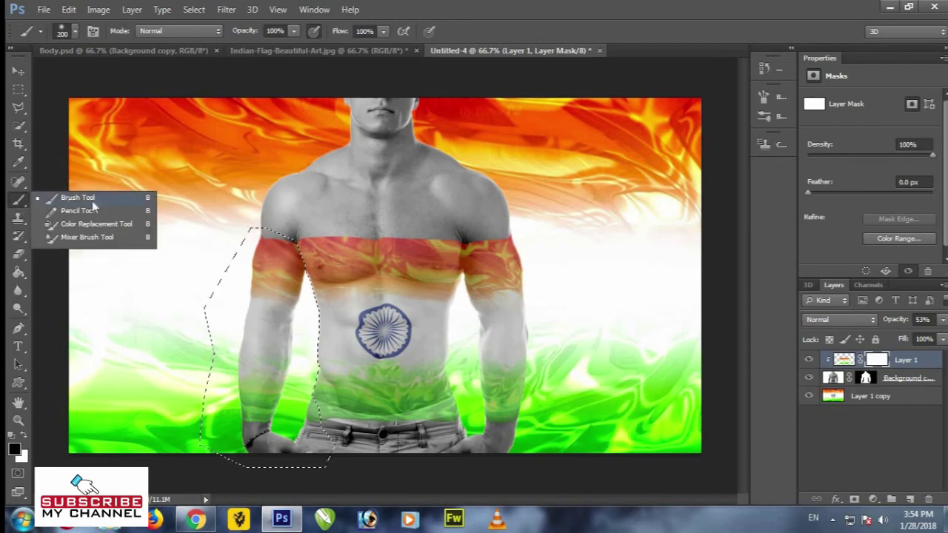
{"action": "left_click", "coordinate": [74, 194]}
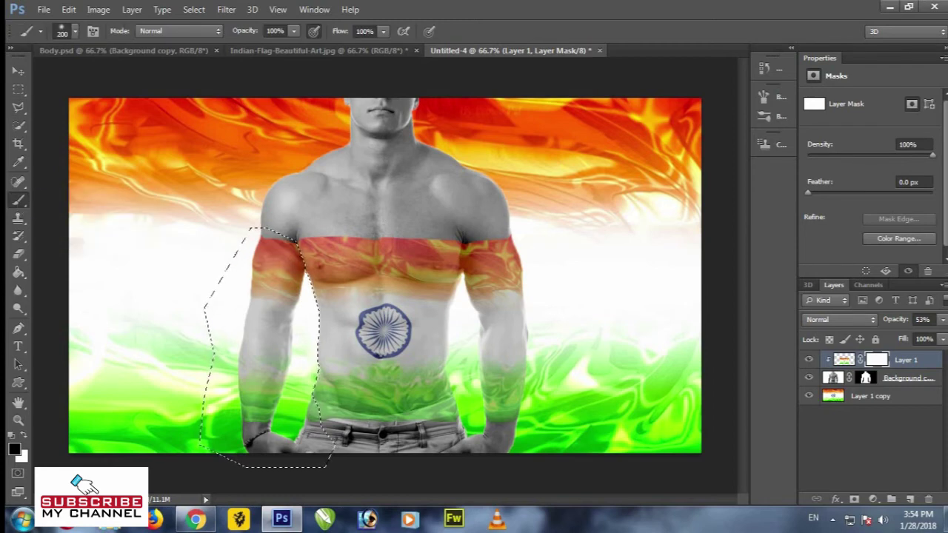
{"action": "left_click", "coordinate": [275, 31]}
{"action": "left_click", "coordinate": [365, 31]}
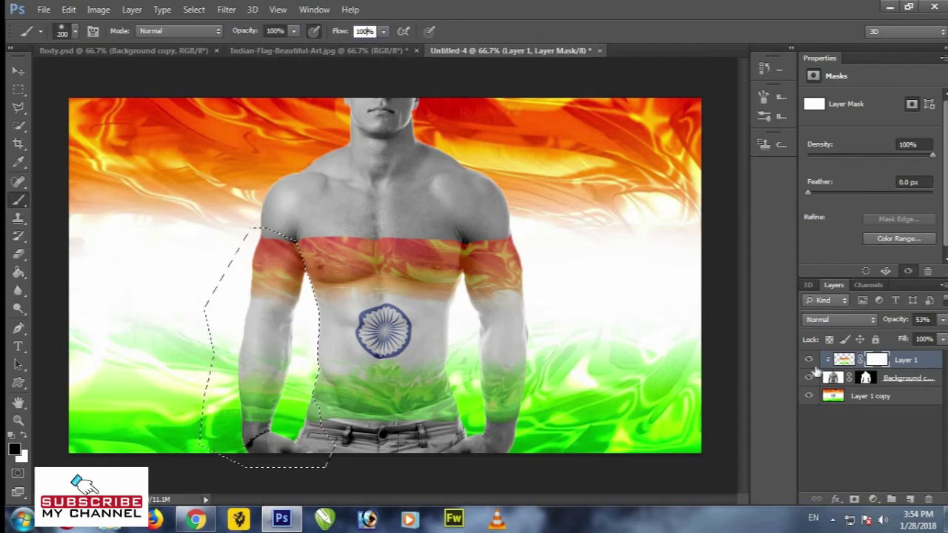
{"action": "left_click_drag", "start_coordinate": [276, 248], "coordinate": [270, 414]}
{"action": "mouse_move", "coordinate": [311, 278]}
{"action": "left_mouse_down"}
{"action": "mouse_move", "coordinate": [289, 363]}
{"action": "mouse_move", "coordinate": [326, 437]}
{"action": "left_mouse_up"}
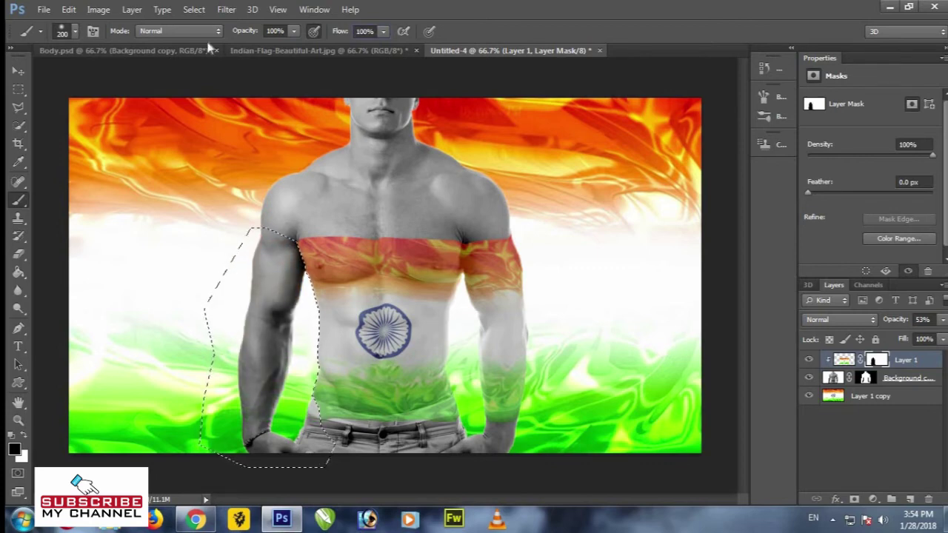
- Deselect the left-arm selection
{"action": "left_click", "coordinate": [194, 9]}
{"action": "left_click", "coordinate": [211, 38]}
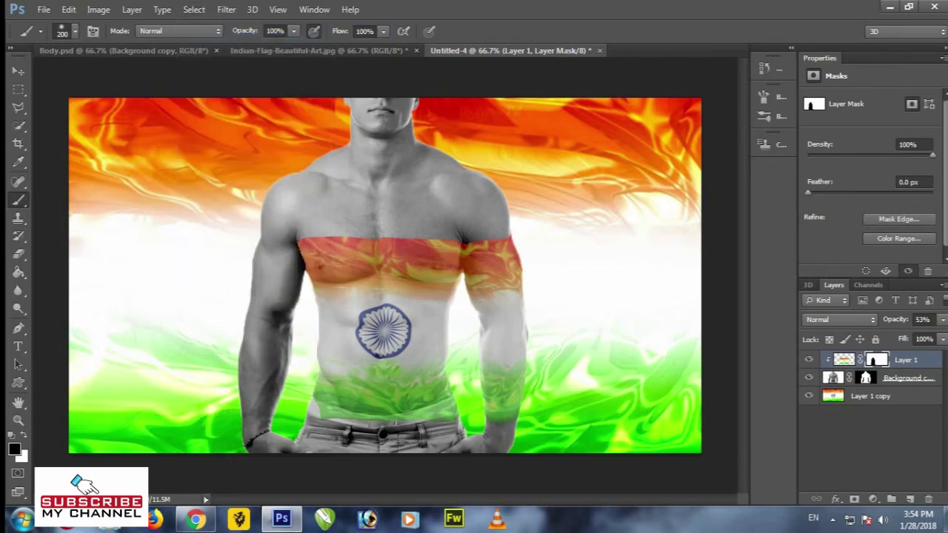
{"action": "left_click", "coordinate": [19, 107]}
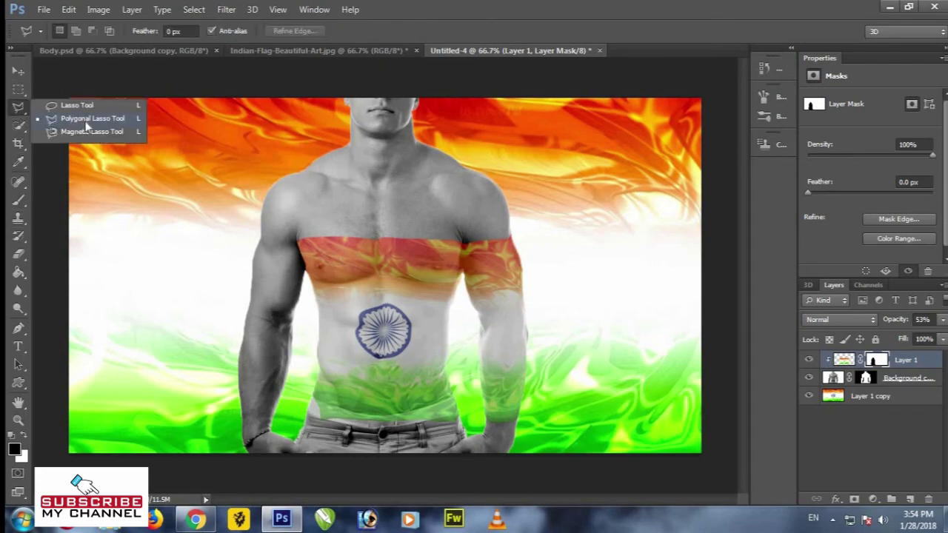
- Zoom in and start a Polygonal Lasso outline up the torso edge beside the right arm
{"action": "left_click", "coordinate": [86, 121]}
{"action": "key", "text": "ctrl+plus"}
{"action": "key", "text": "ctrl+plus"}
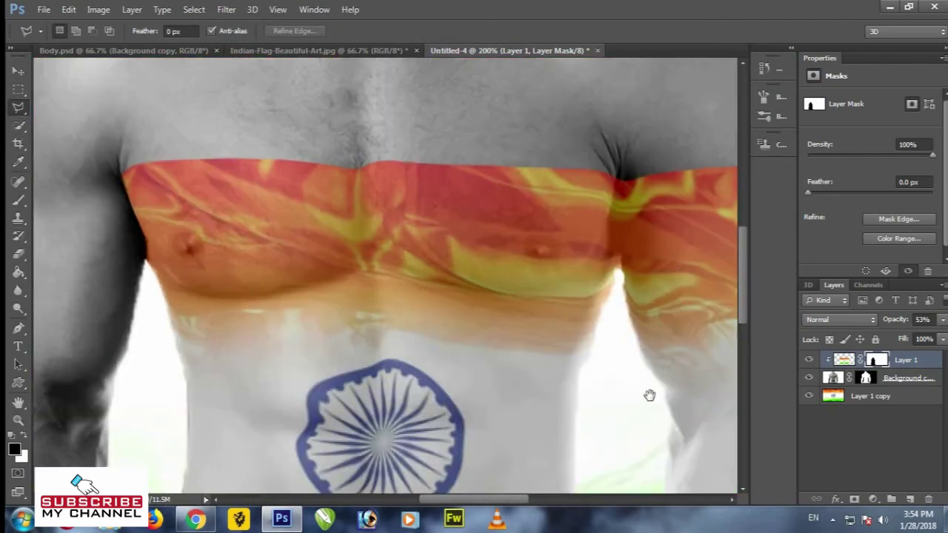
{"action": "left_click_drag", "start_coordinate": [649, 395], "coordinate": [416, 247]}
{"action": "scroll", "coordinate": [419, 250], "scroll_direction": "down", "scroll_amount": 3}
{"action": "scroll", "coordinate": [420, 252], "scroll_direction": "up", "scroll_amount": 3}
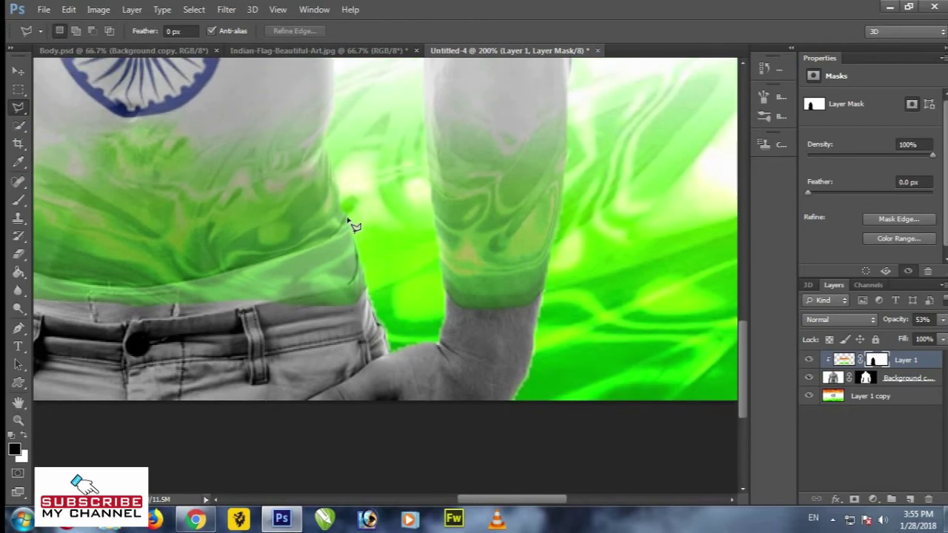
{"action": "left_click", "coordinate": [342, 214]}
{"action": "left_click", "coordinate": [338, 197]}
{"action": "left_click", "coordinate": [329, 166]}
{"action": "left_click", "coordinate": [327, 137]}
{"action": "scroll", "coordinate": [364, 207], "scroll_direction": "up", "scroll_amount": 3}
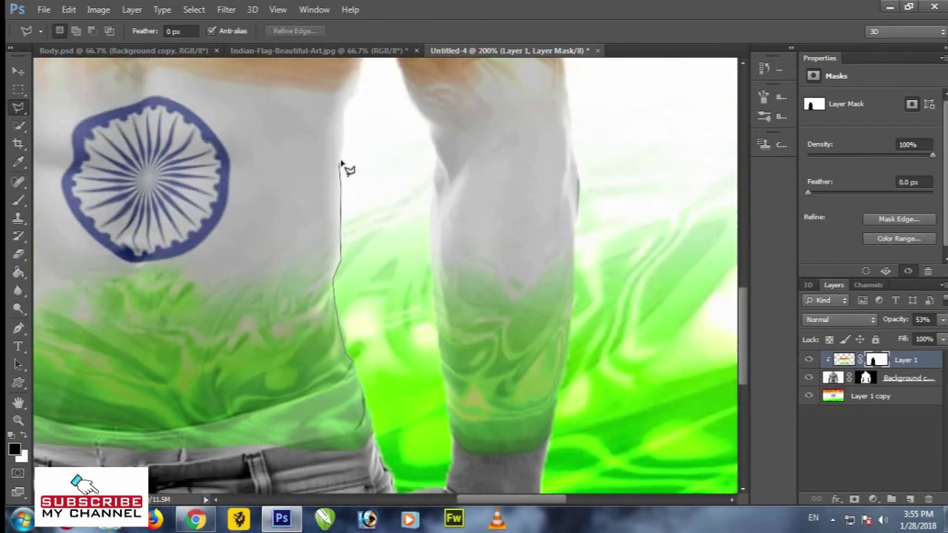
{"action": "left_click", "coordinate": [342, 113]}
- Continue the outline over the shoulder and below the hand, closing the right-arm selection
{"action": "scroll", "coordinate": [369, 141], "scroll_direction": "up", "scroll_amount": 1}
{"action": "scroll", "coordinate": [383, 178], "scroll_direction": "up", "scroll_amount": 2}
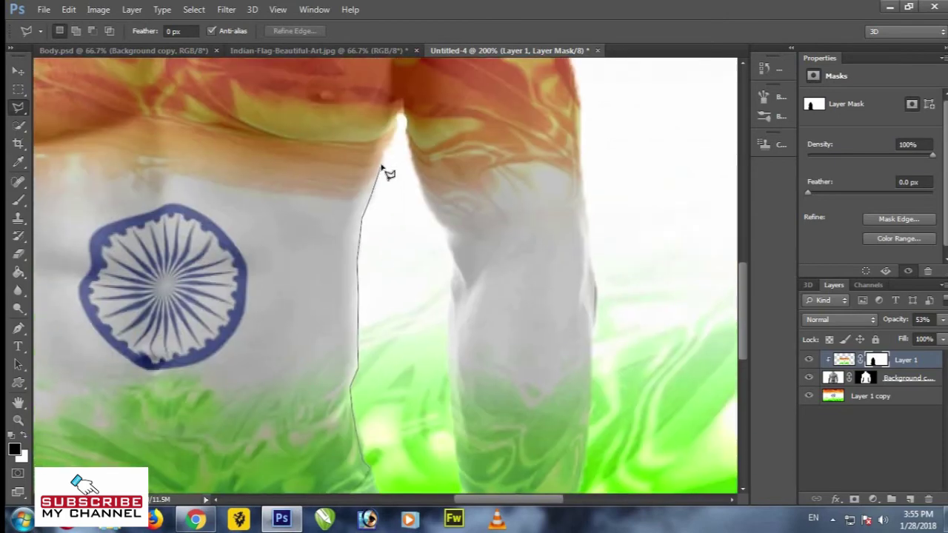
{"action": "scroll", "coordinate": [400, 148], "scroll_direction": "up", "scroll_amount": 3}
{"action": "left_click", "coordinate": [404, 242]}
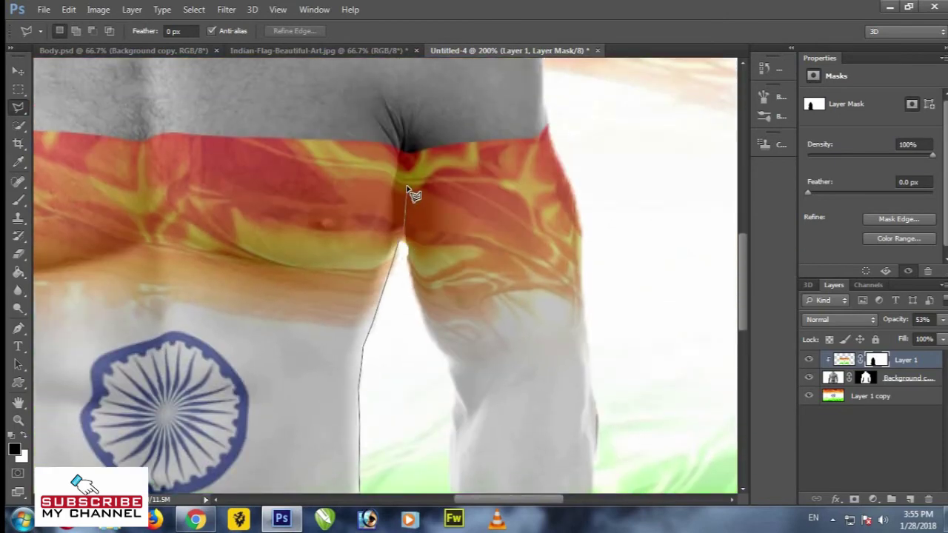
{"action": "left_click", "coordinate": [408, 155]}
{"action": "left_click", "coordinate": [614, 84]}
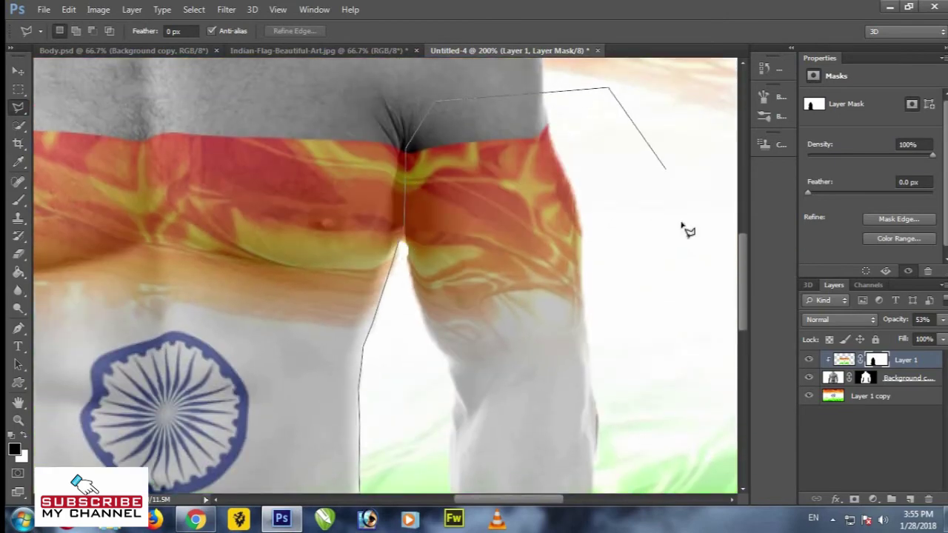
{"action": "scroll", "coordinate": [681, 229], "scroll_direction": "down", "scroll_amount": 6}
{"action": "left_click", "coordinate": [546, 456]}
{"action": "left_click", "coordinate": [270, 473]}
{"action": "left_click", "coordinate": [181, 453]}
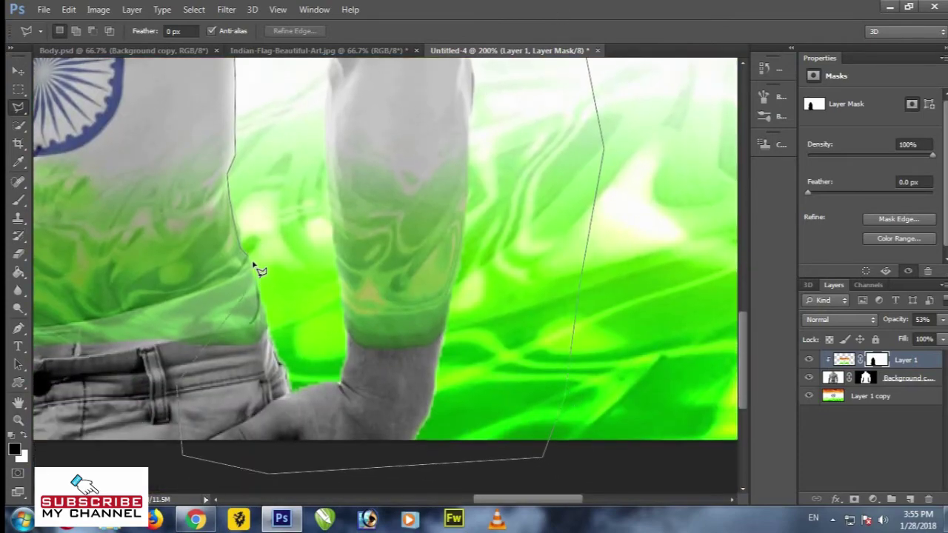
{"action": "double_click", "coordinate": [252, 263]}
{"action": "key", "text": "ctrl+minus"}
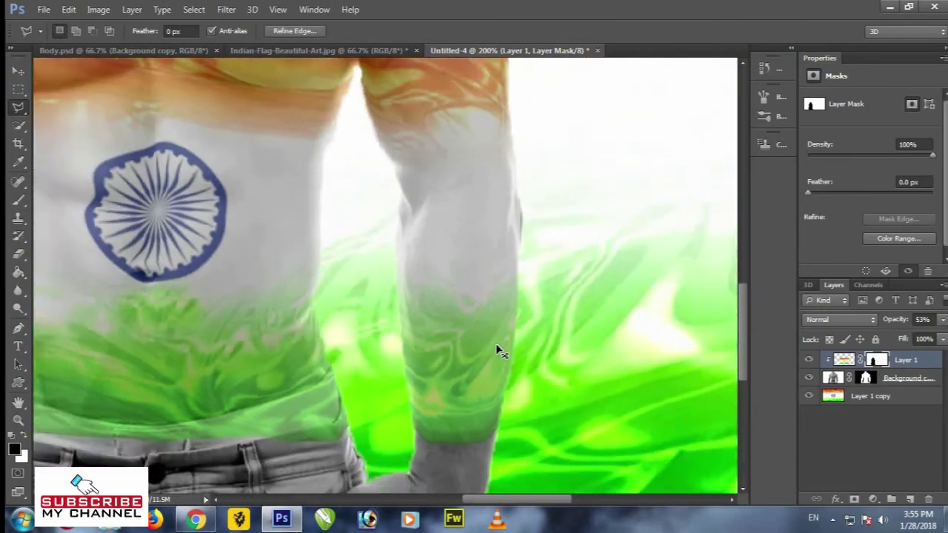
- Brush black on the mask over the right arm, then deselect
{"action": "key", "text": "b"}
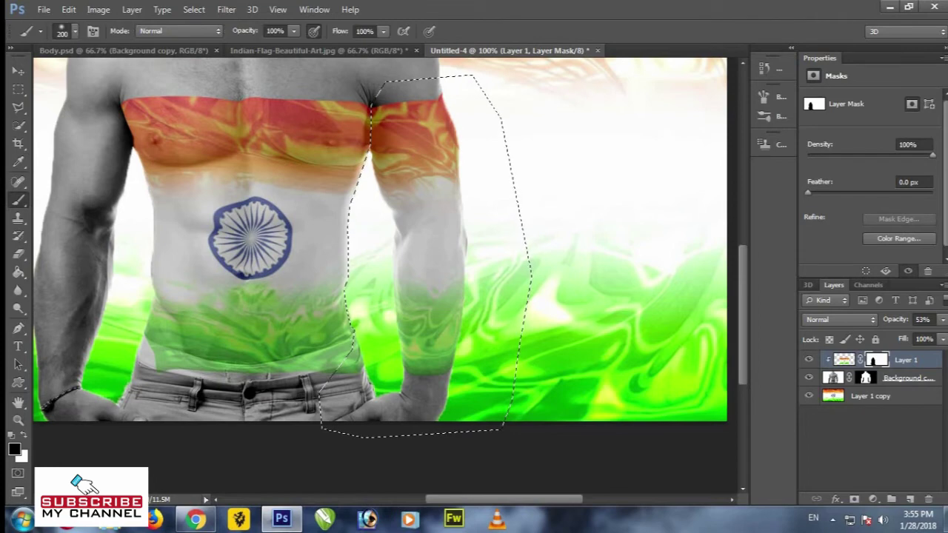
{"action": "left_click_drag", "start_coordinate": [414, 111], "coordinate": [430, 370]}
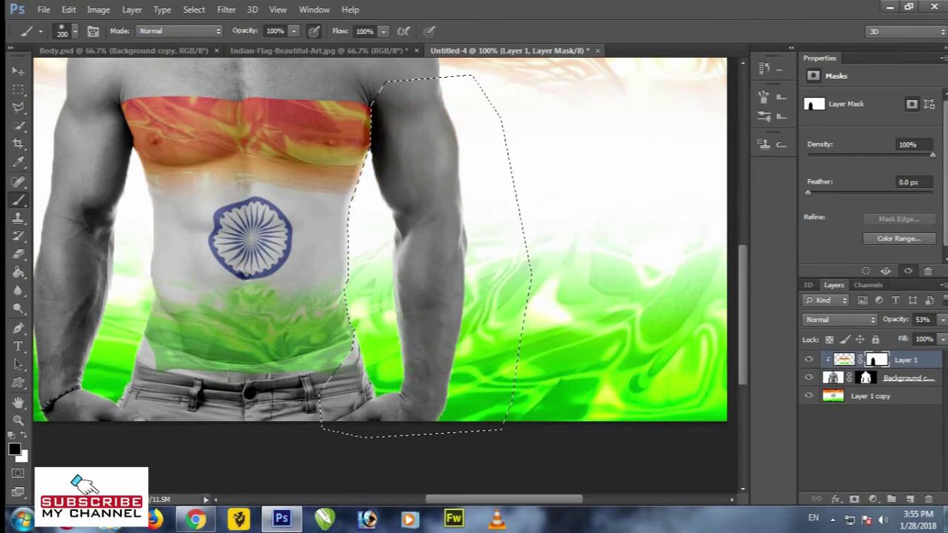
{"action": "left_click", "coordinate": [194, 9]}
{"action": "left_click", "coordinate": [213, 43]}
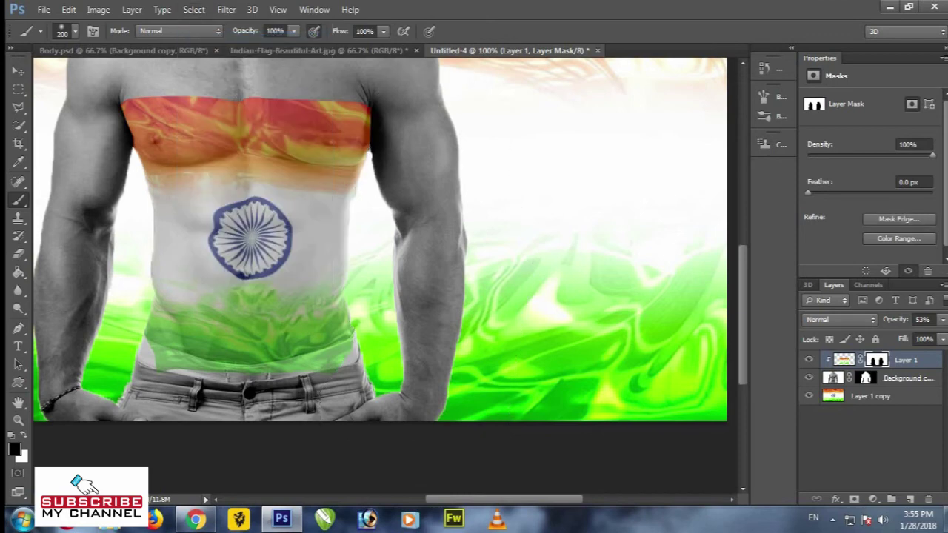
{"action": "left_click", "coordinate": [18, 71]}
{"action": "left_click_drag", "start_coordinate": [463, 499], "coordinate": [415, 504]}
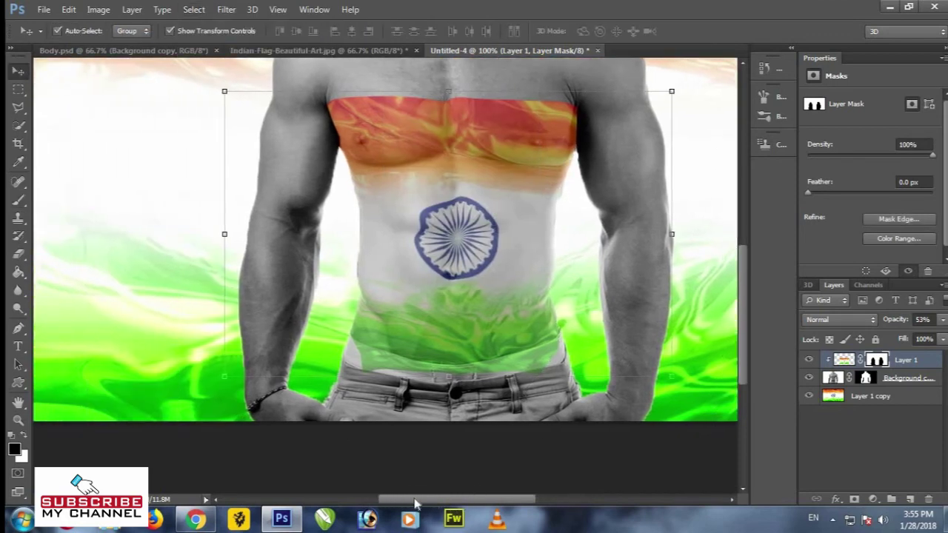
- Zoom in to 300% on the waistband with the Polygonal Lasso selected
{"action": "key", "text": "ctrl+plus"}
{"action": "left_click_drag", "start_coordinate": [365, 327], "coordinate": [254, 265]}
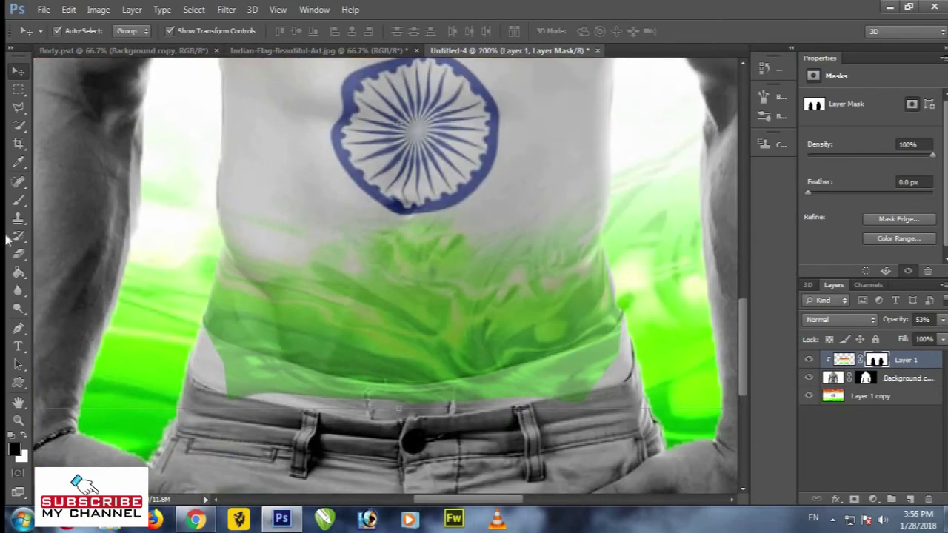
{"action": "left_click", "coordinate": [19, 107]}
{"action": "left_click", "coordinate": [74, 117]}
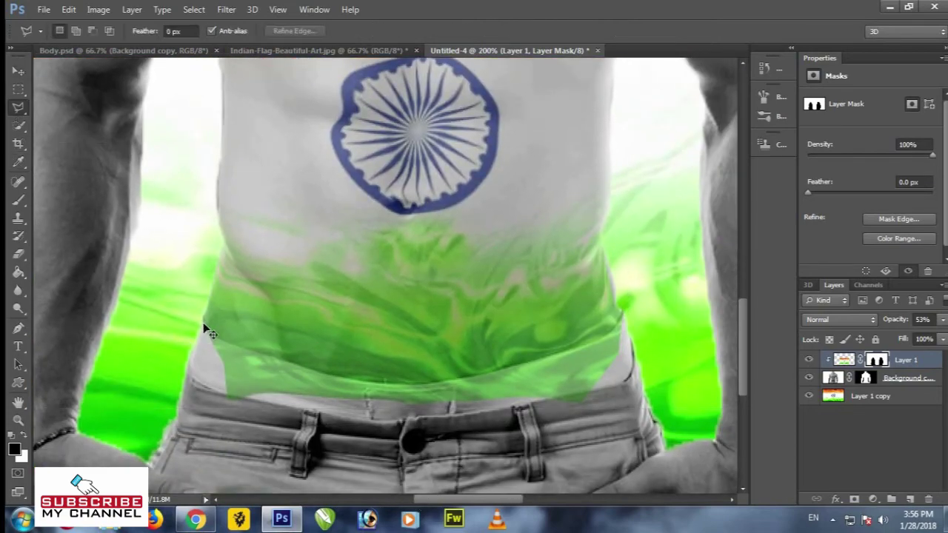
{"action": "key", "text": "ctrl+plus"}
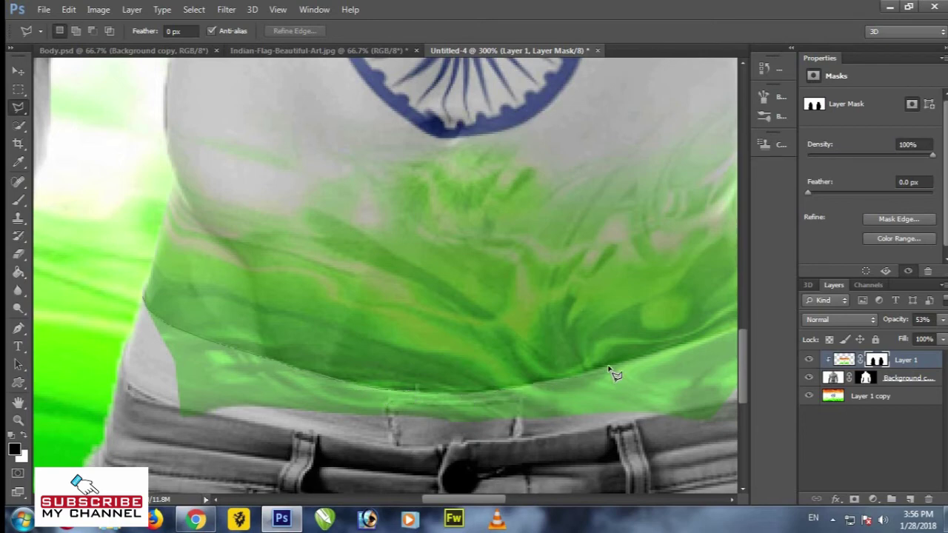
{"action": "left_click_drag", "start_coordinate": [524, 337], "coordinate": [301, 339]}
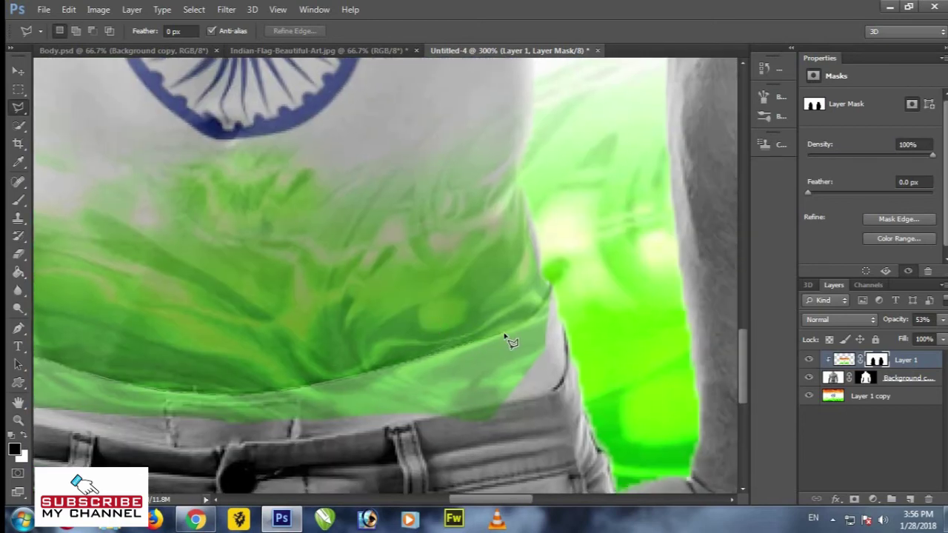
- Outline a selection around the green-painted waistband above the jeans
{"action": "left_click", "coordinate": [557, 279]}
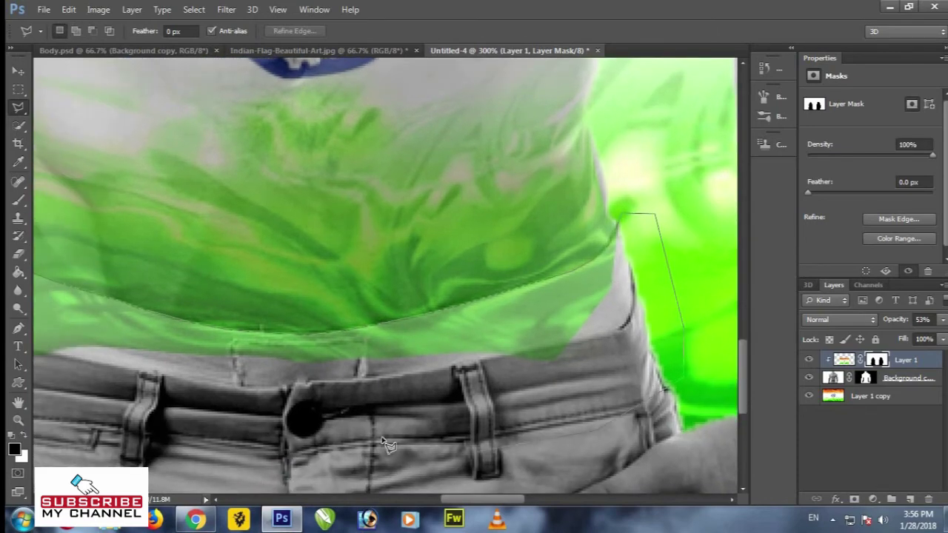
{"action": "mouse_move", "coordinate": [385, 444]}
{"action": "left_mouse_down"}
{"action": "mouse_move", "coordinate": [517, 396]}
{"action": "mouse_move", "coordinate": [654, 378]}
{"action": "left_mouse_up"}
{"action": "left_click", "coordinate": [247, 353]}
{"action": "left_click", "coordinate": [257, 190]}
{"action": "left_click", "coordinate": [278, 204]}
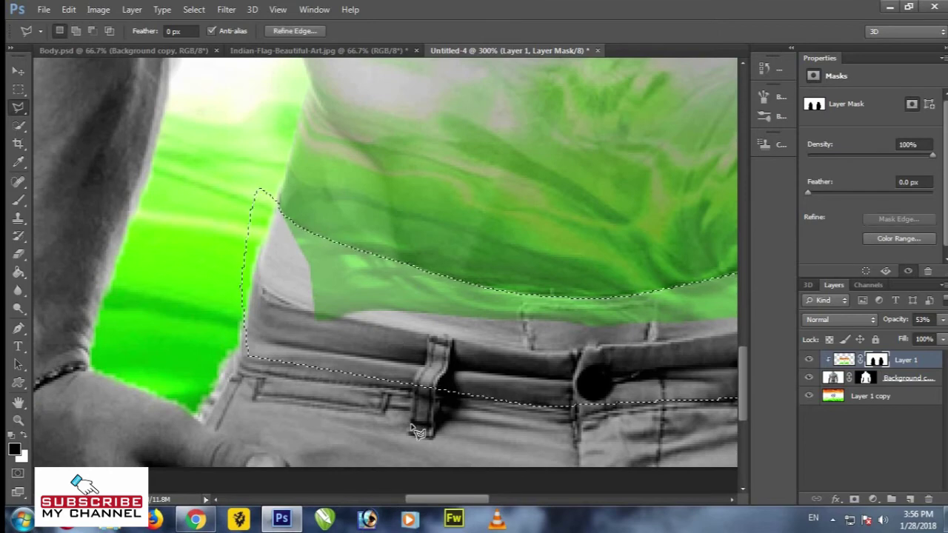
{"action": "key", "text": "ctrl+minus"}
{"action": "left_click_drag", "start_coordinate": [402, 333], "coordinate": [341, 356]}
- Brush black on the mask to remove the green from the waistband, then deselect
{"action": "left_click", "coordinate": [18, 201]}
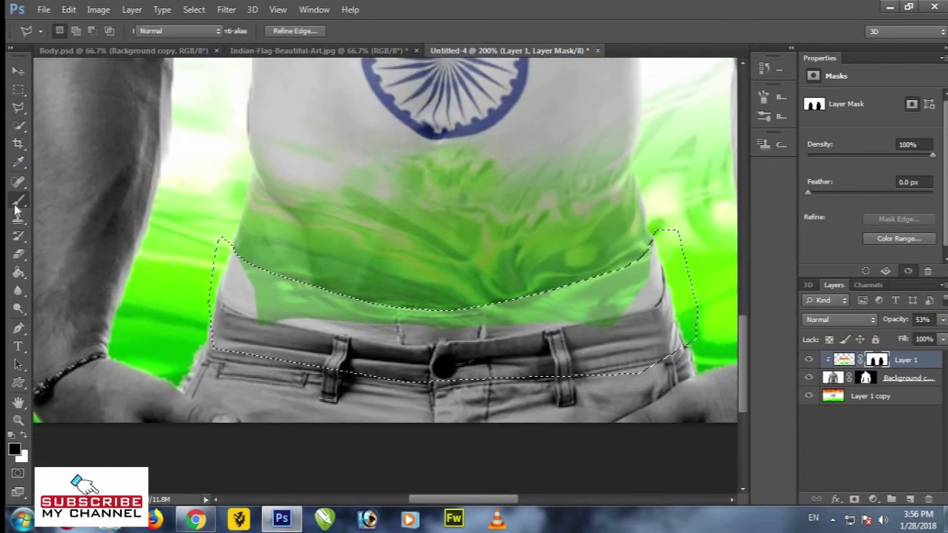
{"action": "left_click_drag", "start_coordinate": [245, 289], "coordinate": [652, 274]}
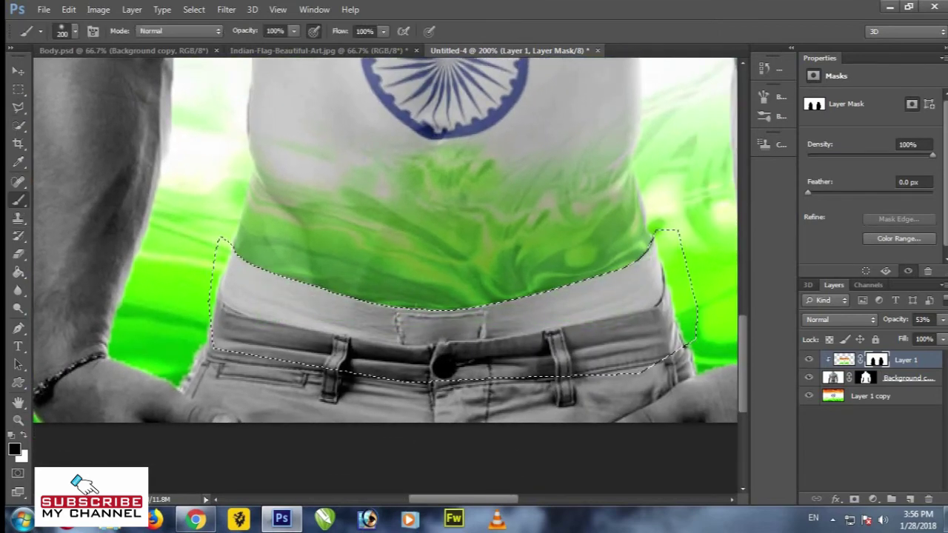
{"action": "left_click", "coordinate": [194, 9]}
{"action": "left_click", "coordinate": [198, 35]}
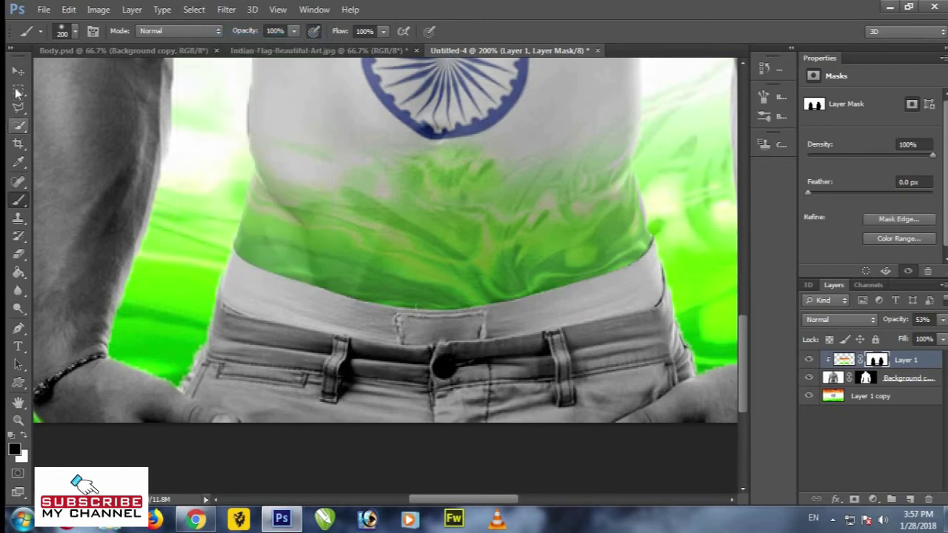
{"action": "left_click", "coordinate": [18, 71]}
{"action": "key", "text": "ctrl+minus"}
{"action": "key", "text": "ctrl+minus"}
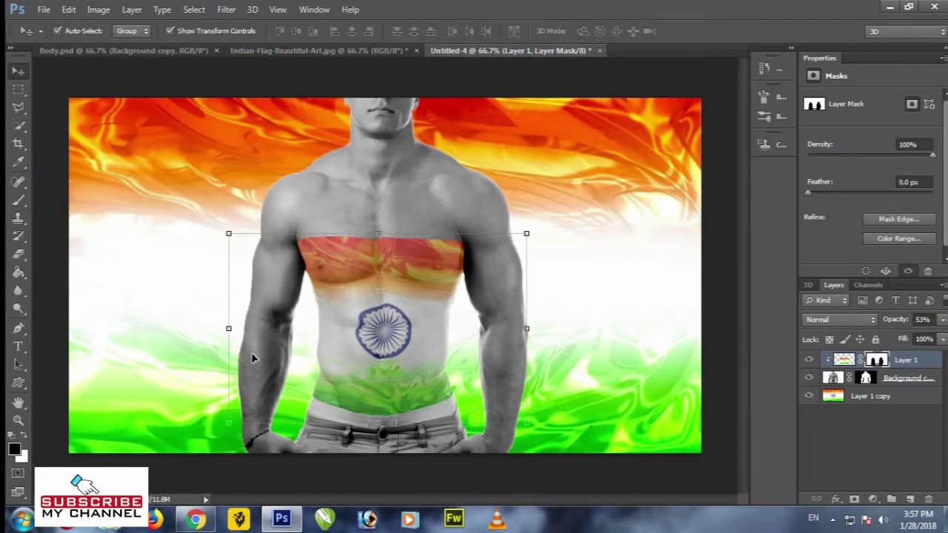
- Set Layer 1's opacity to 67%
{"action": "left_click", "coordinate": [942, 319]}
{"action": "left_click_drag", "start_coordinate": [909, 335], "coordinate": [933, 339]}
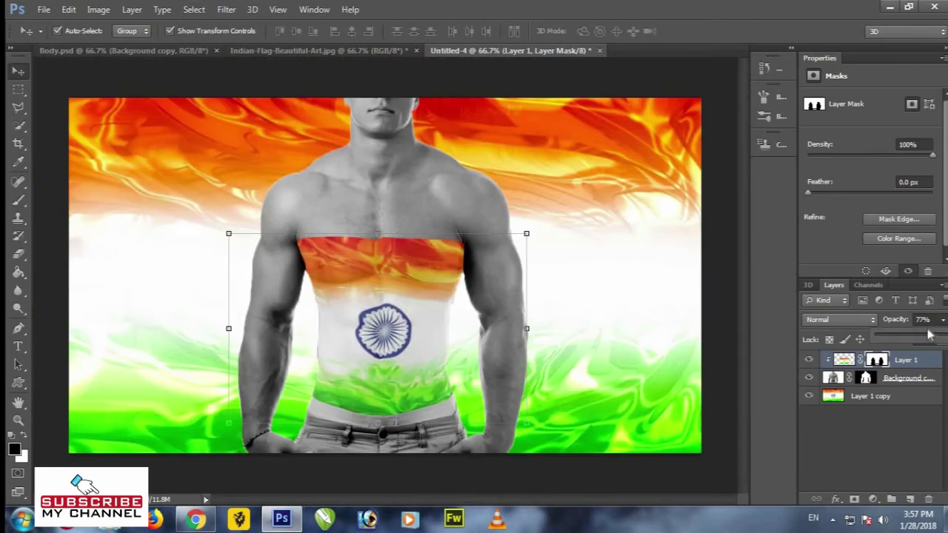
{"action": "key", "text": "ctrl+plus"}
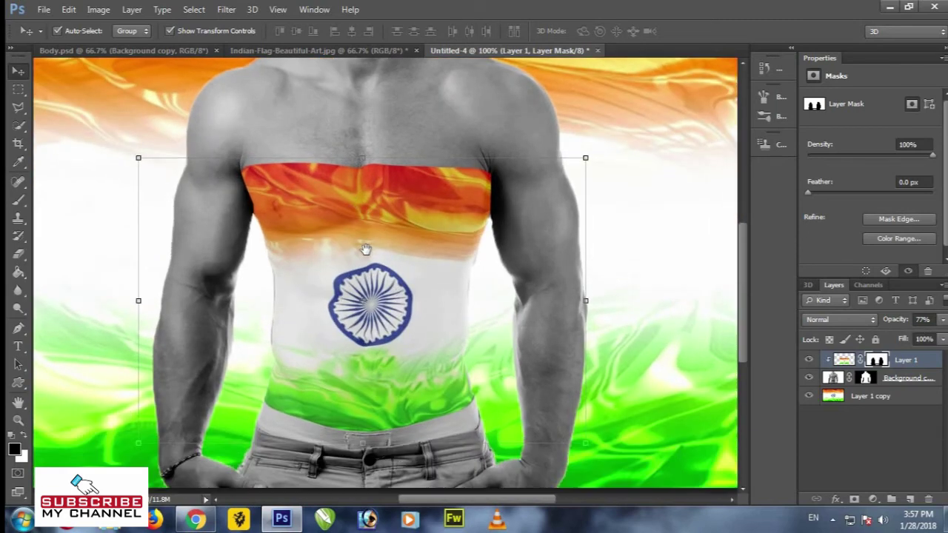
{"action": "left_click_drag", "start_coordinate": [922, 339], "coordinate": [910, 339]}
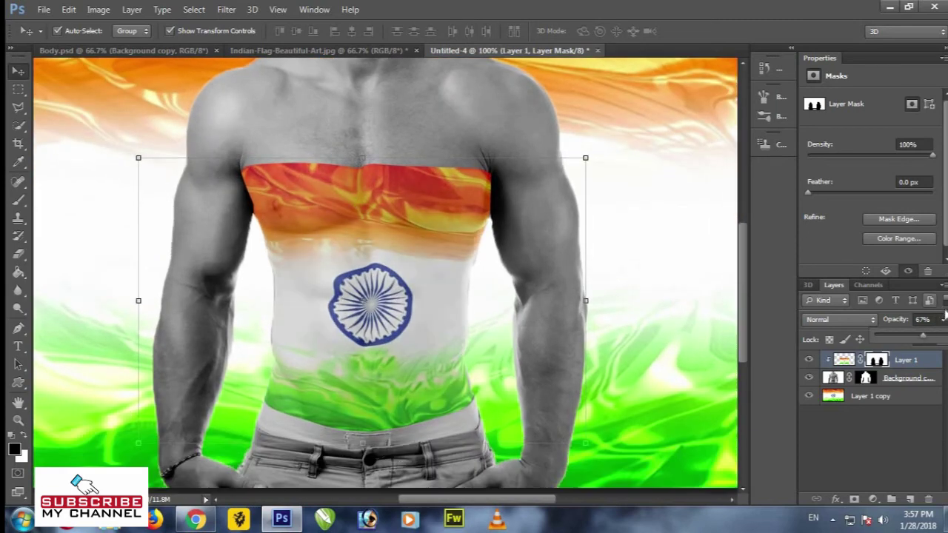
{"action": "left_click", "coordinate": [942, 319]}
- Apply a 4.4-pixel Gaussian Blur to the Layer 1 copy background flag
{"action": "left_click", "coordinate": [895, 405]}
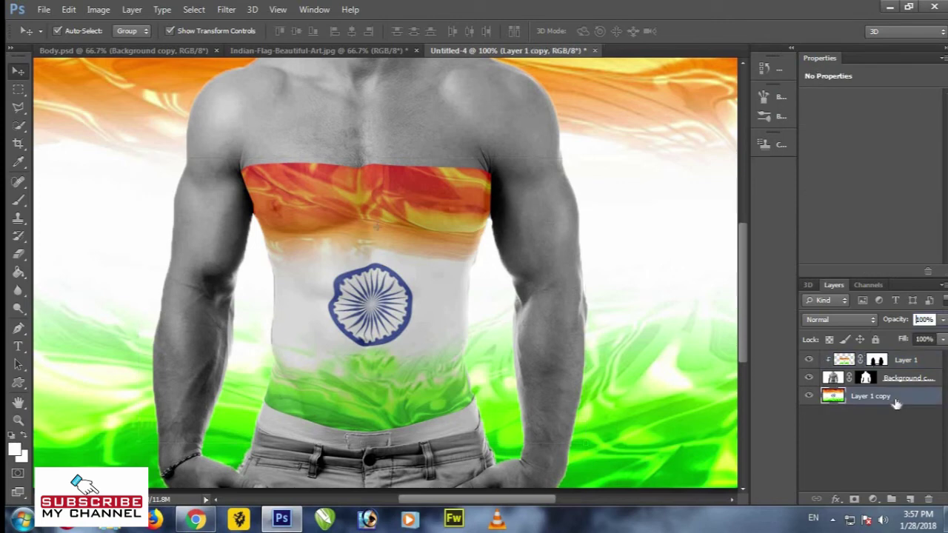
{"action": "left_click", "coordinate": [226, 10]}
{"action": "mouse_move", "coordinate": [267, 162]}
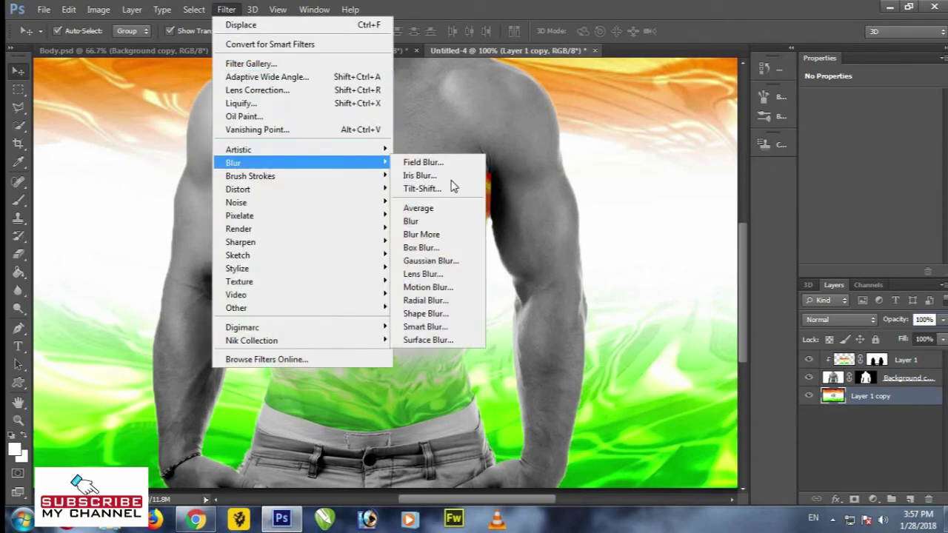
{"action": "left_click", "coordinate": [452, 263]}
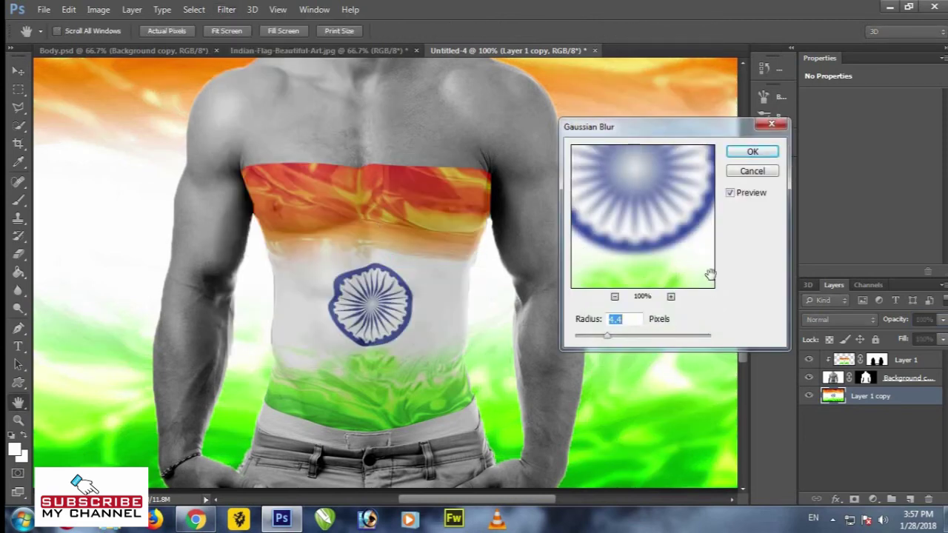
{"action": "key", "text": "ctrl+minus"}
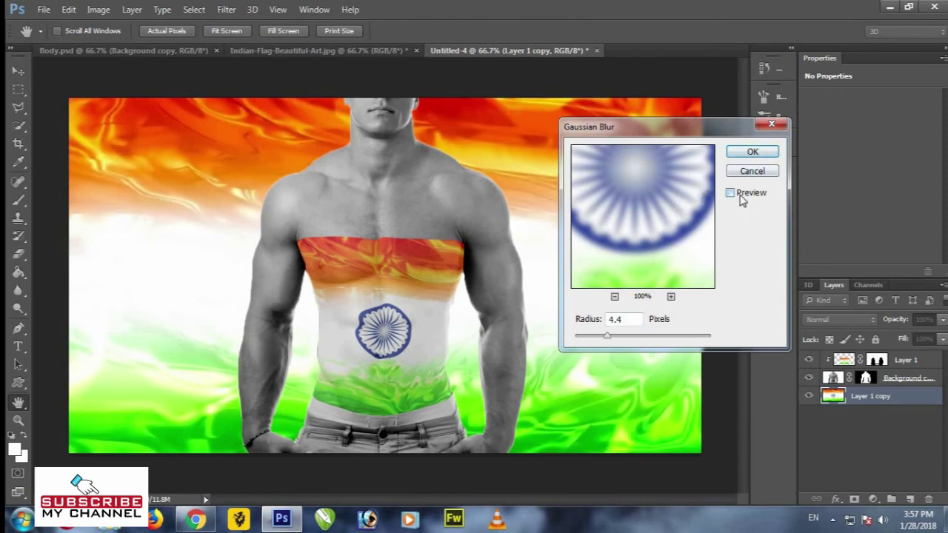
{"action": "left_click", "coordinate": [750, 153]}
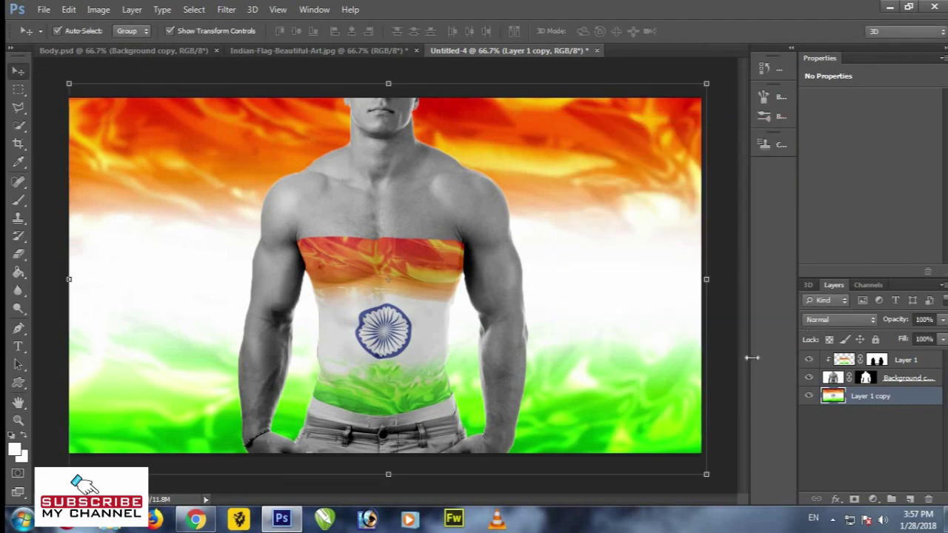